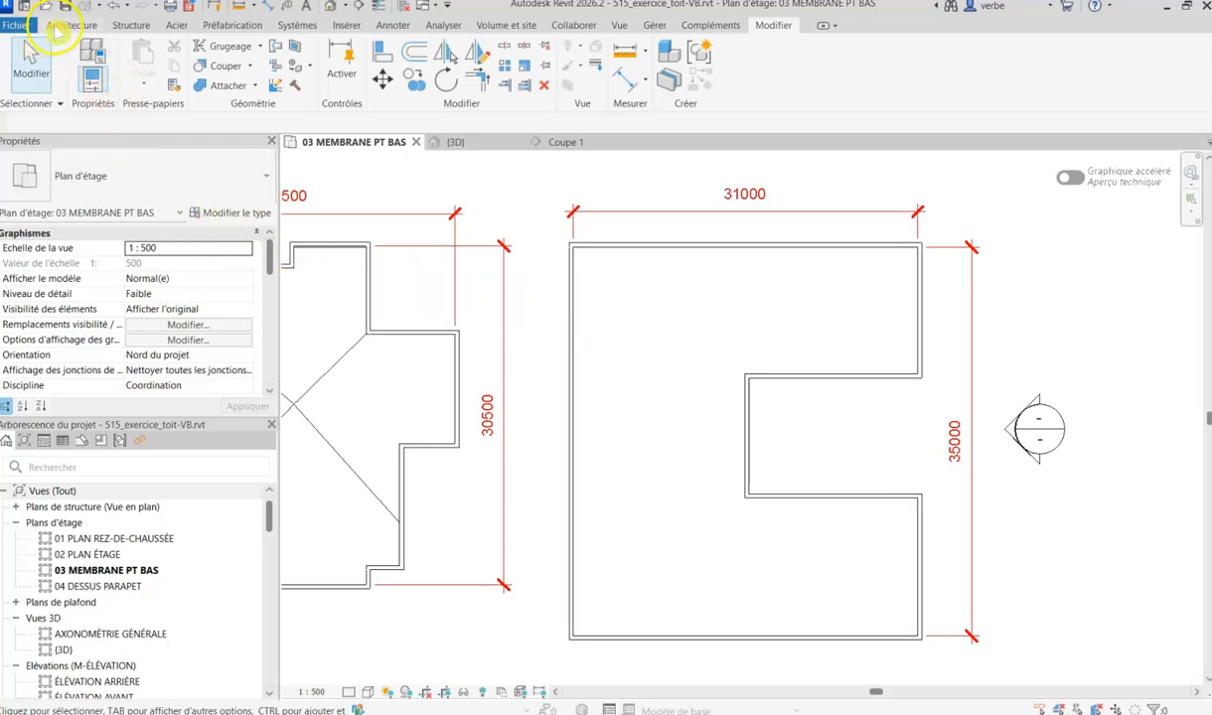
# Start an architectural wall using the basic wall type JC
pyautogui.click(60, 26)
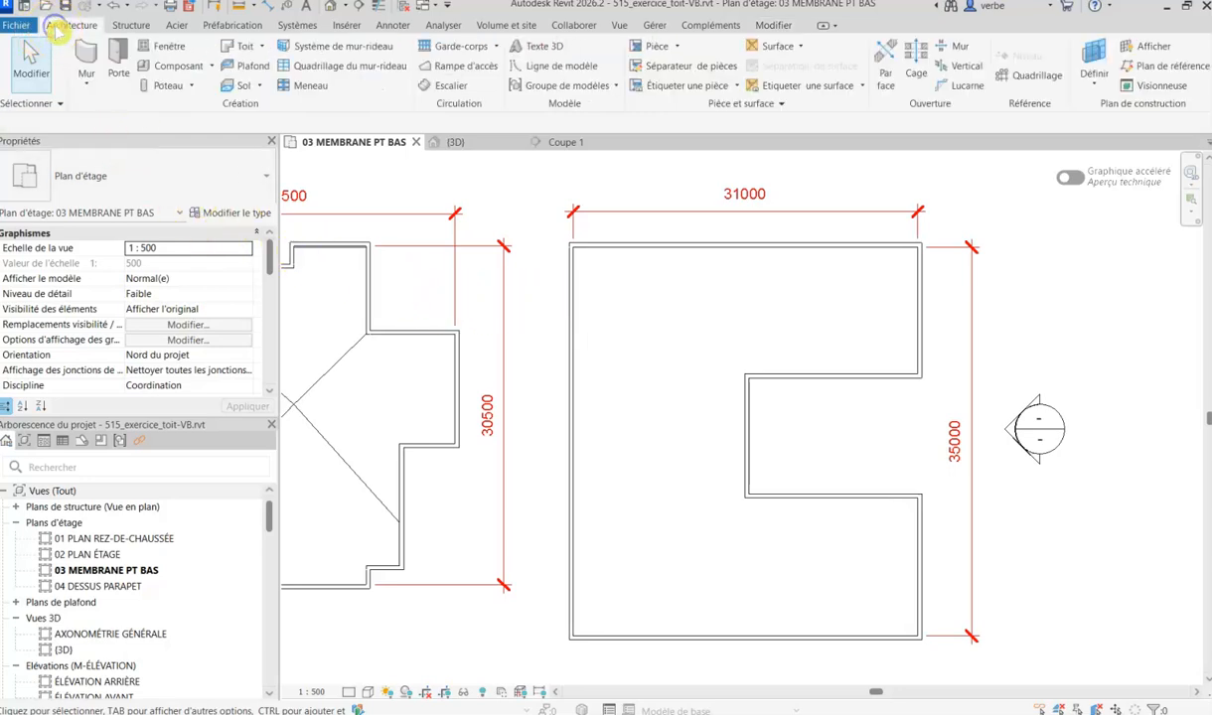
pyautogui.click(86, 82)
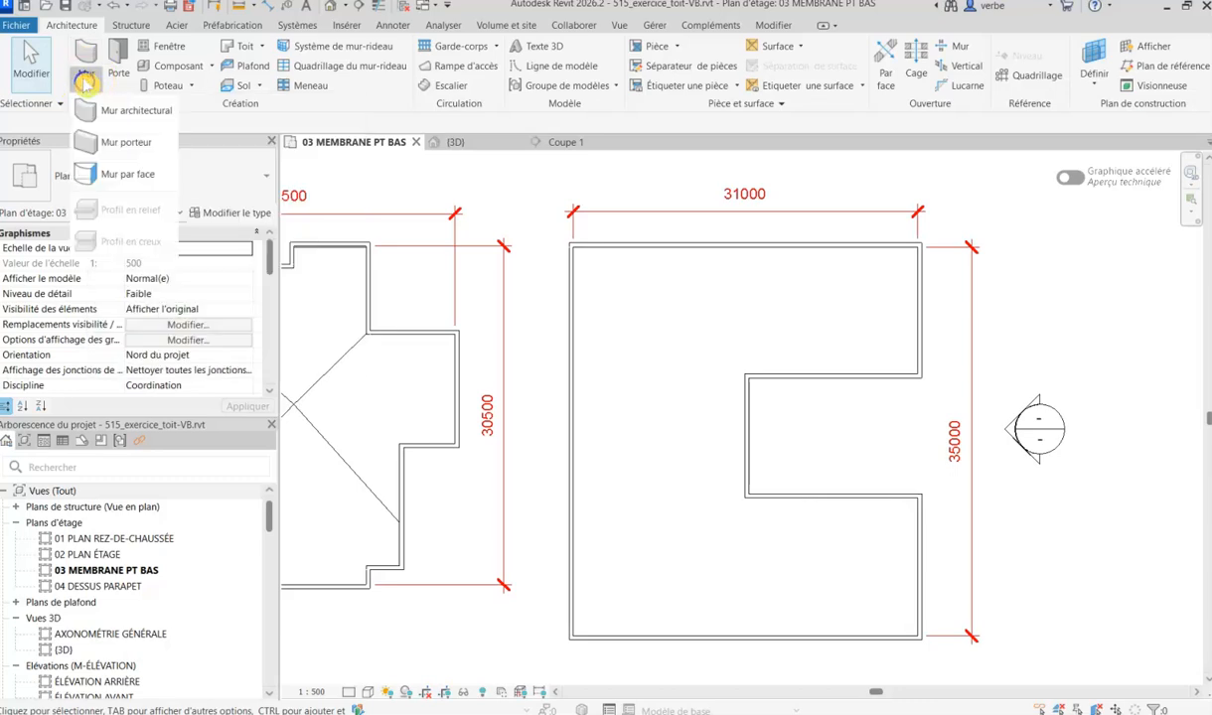
pyautogui.click(119, 111)
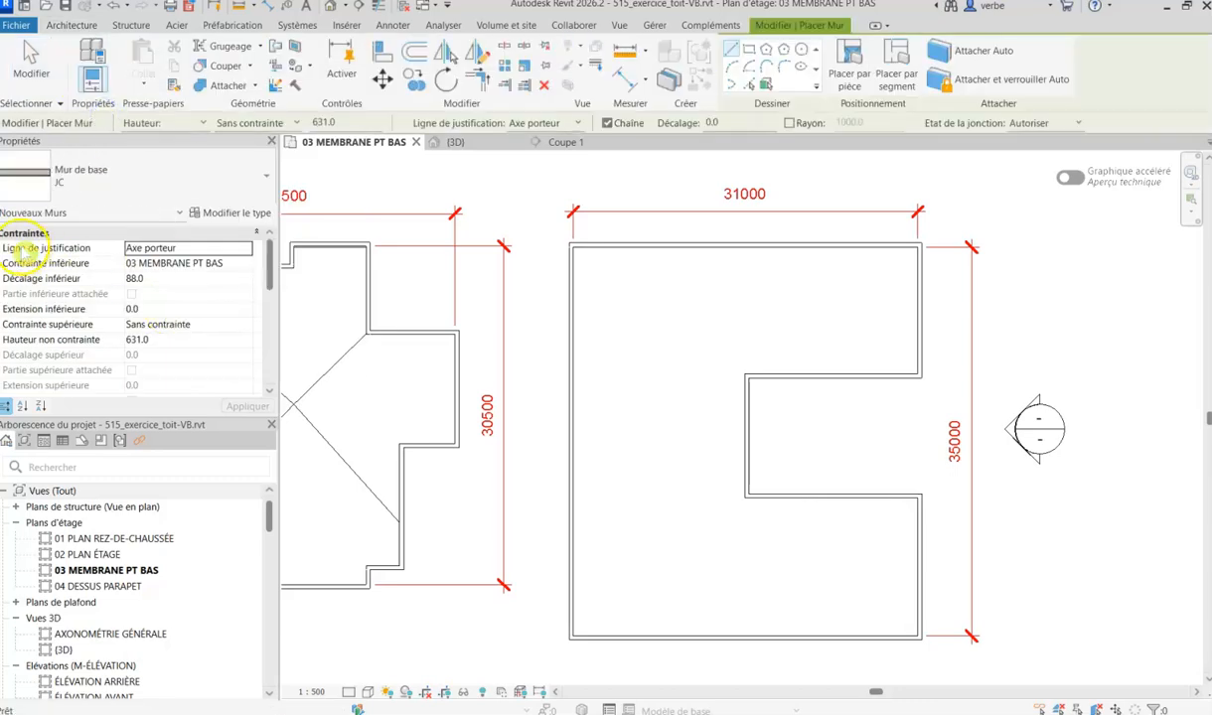
pyautogui.click(88, 177)
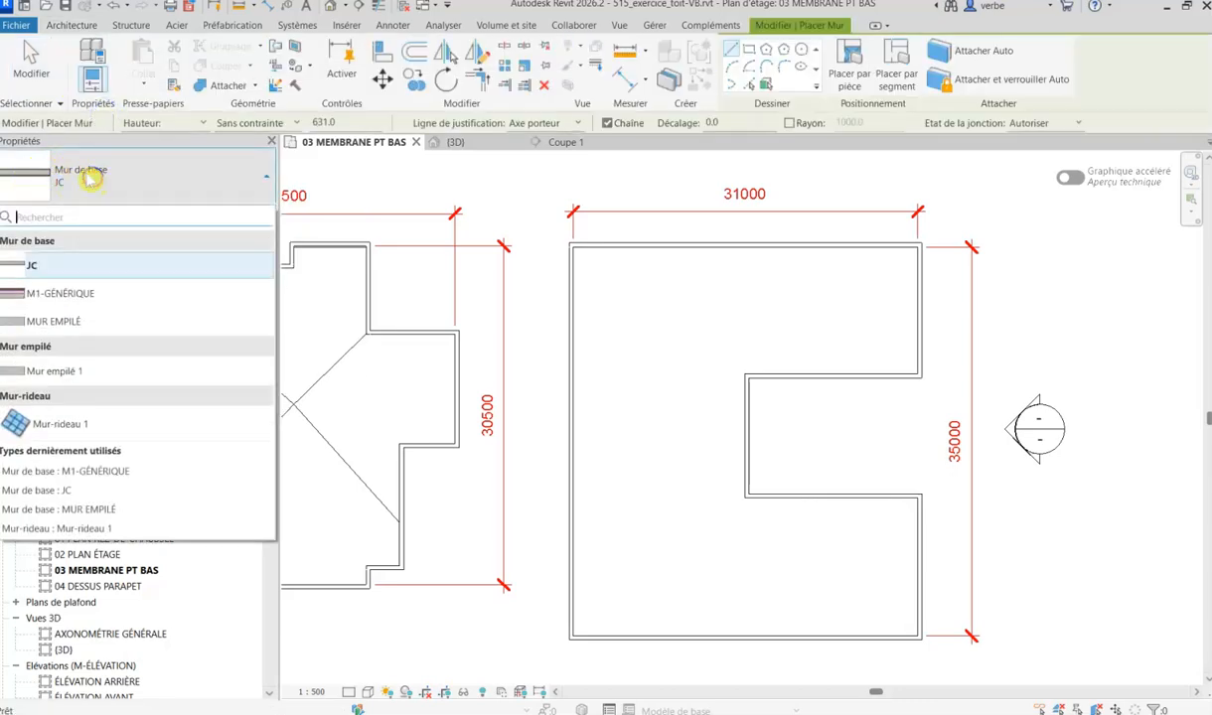
pyautogui.click(33, 266)
# Examine the layer assembly in the JC wall type's structure, including its functions, materials and thicknesses
pyautogui.click(245, 210)
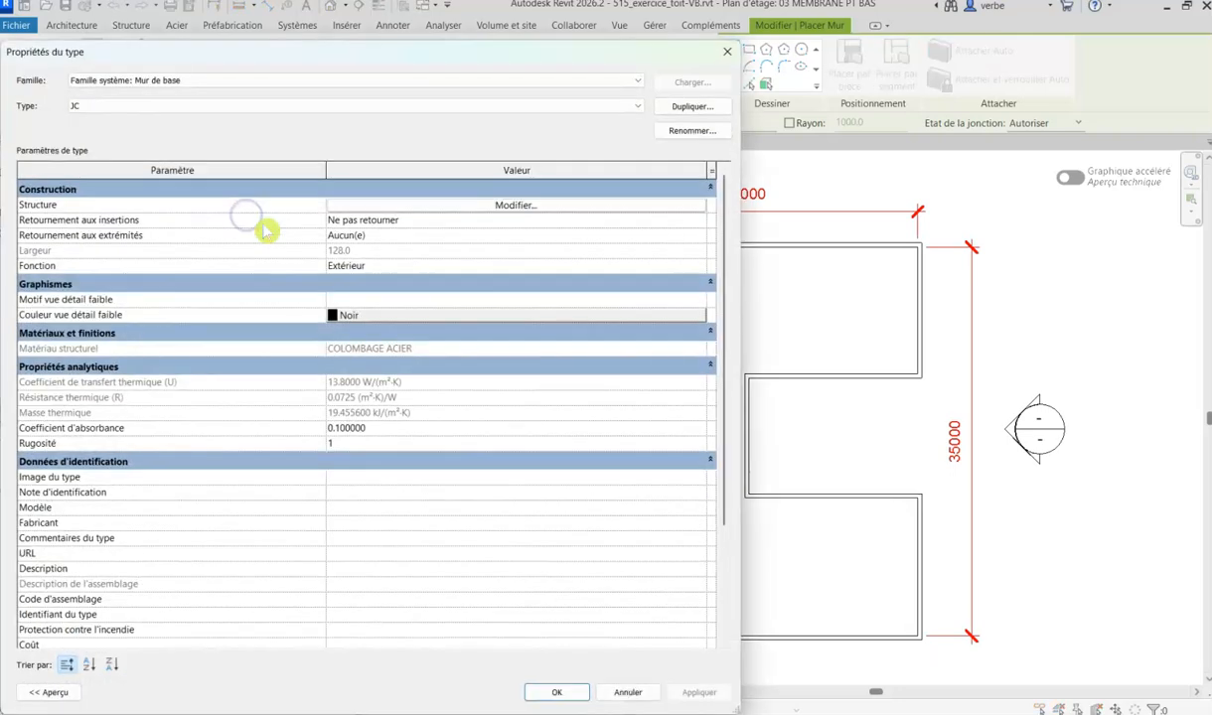
pyautogui.click(517, 205)
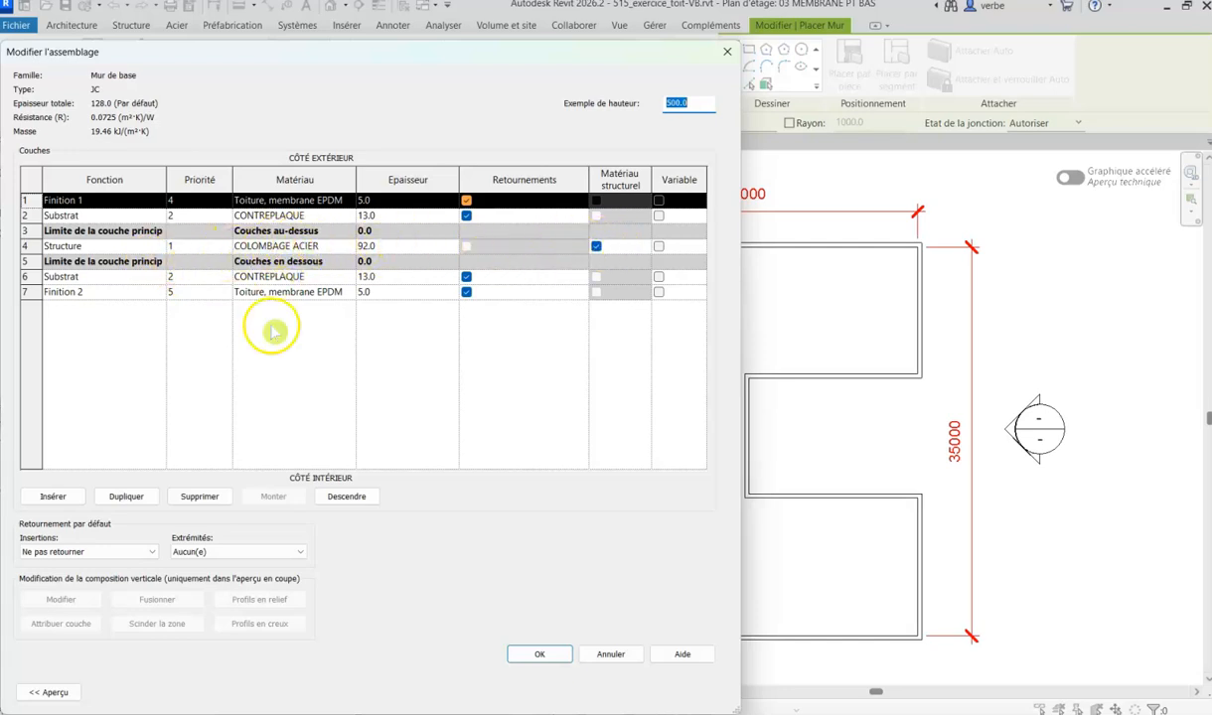
pyautogui.click(536, 654)
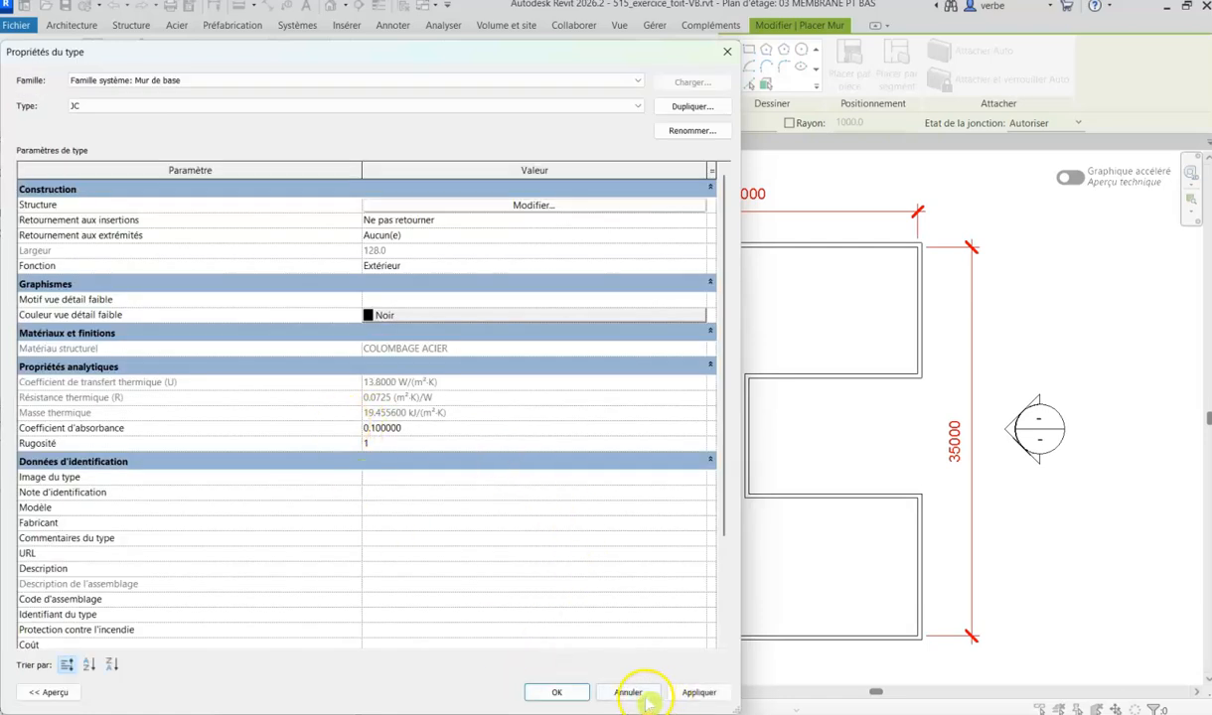
pyautogui.click(557, 693)
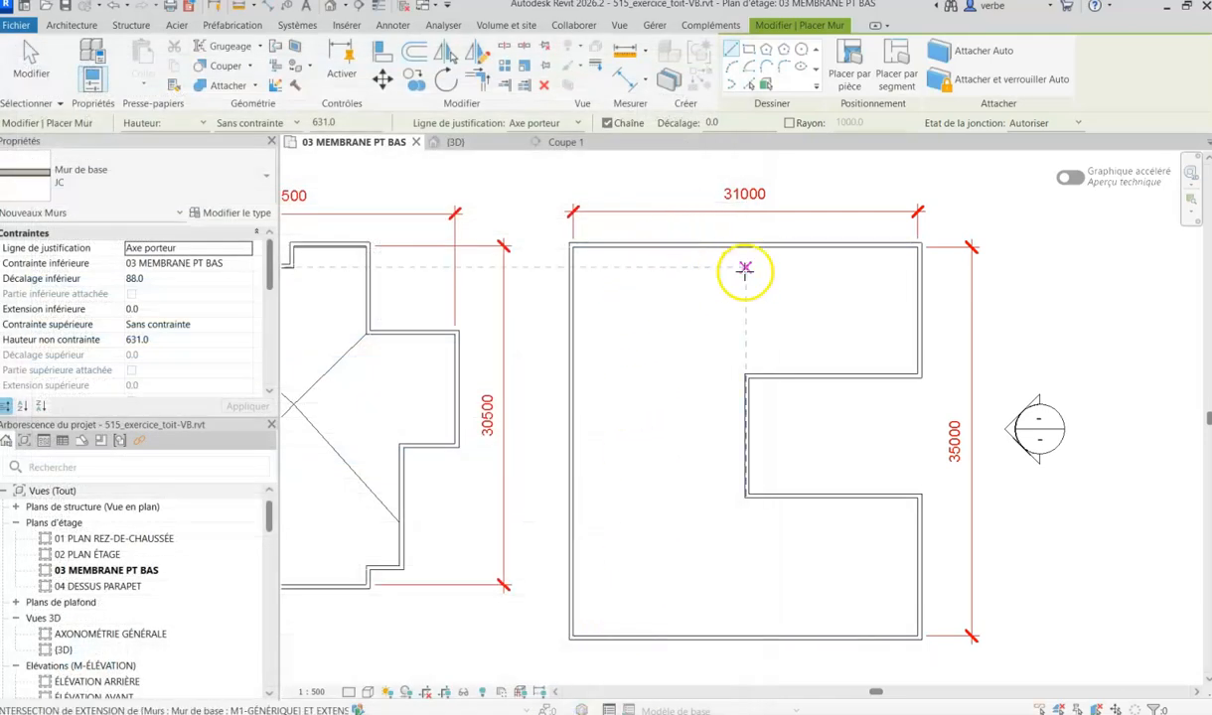
# Set the new wall's location line to Nu fini: Extérieur
pyautogui.scroll(5, 750, 361)
pyautogui.click(749, 403)
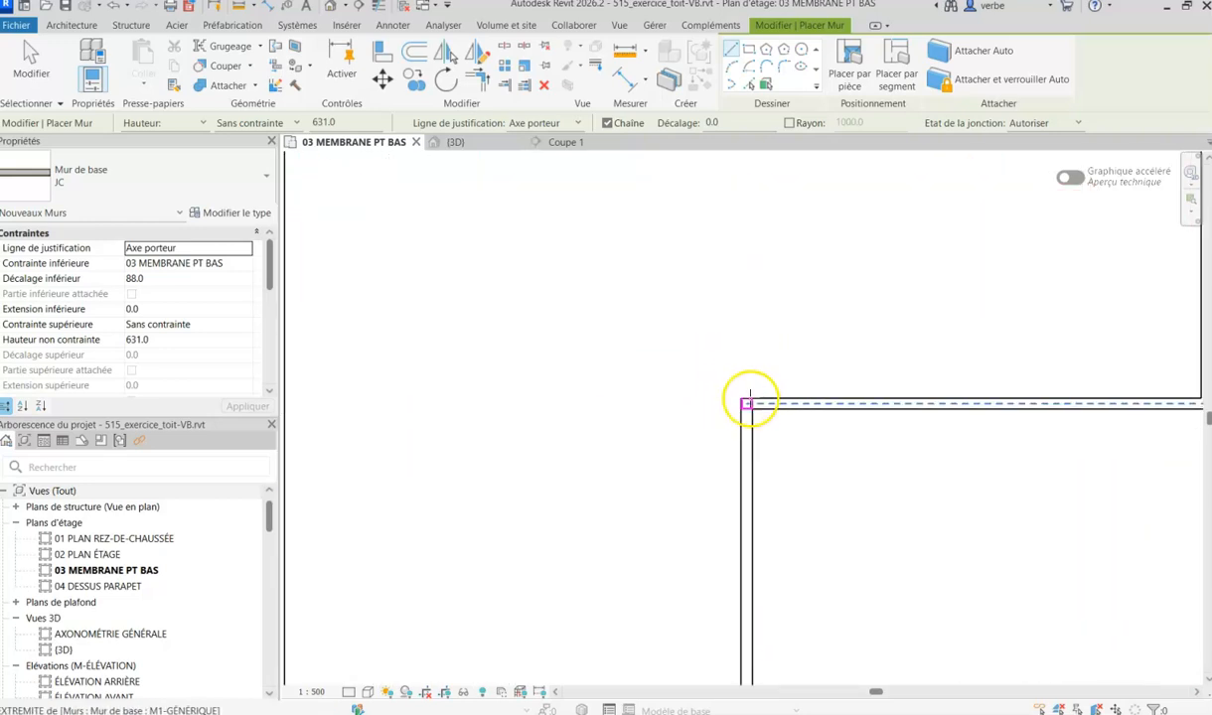
pyautogui.scroll(2, 741, 396)
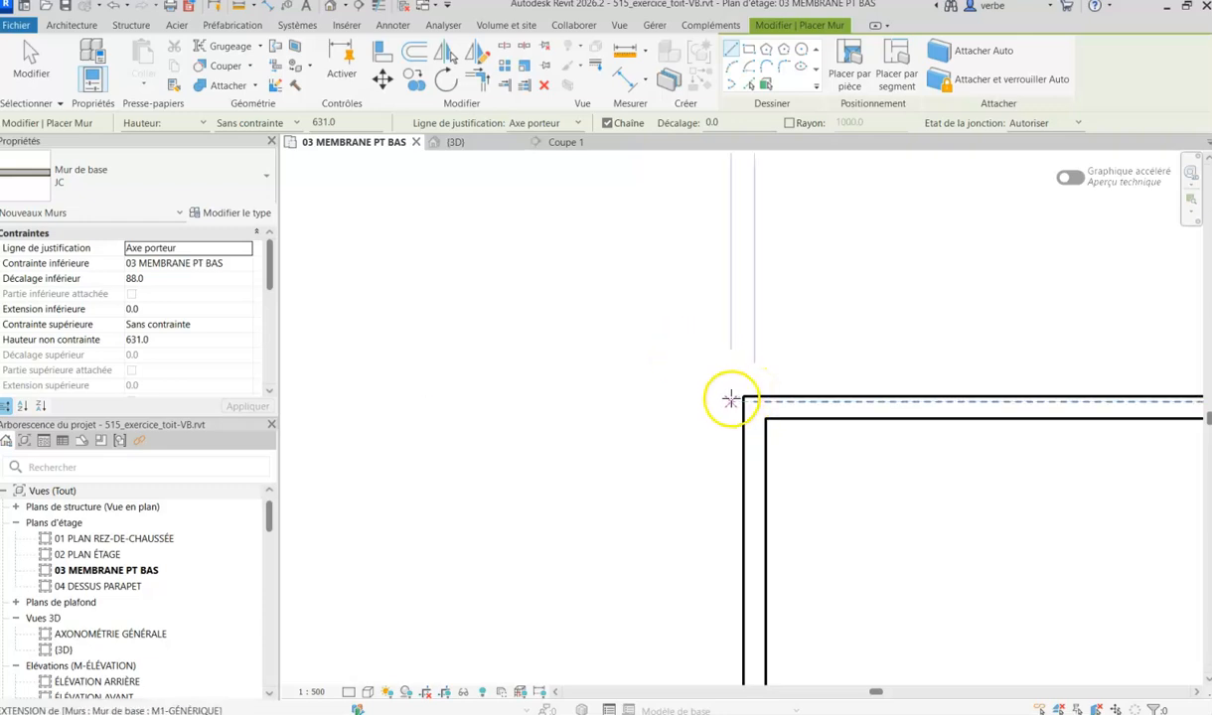
pyautogui.scroll(-1, 684, 374)
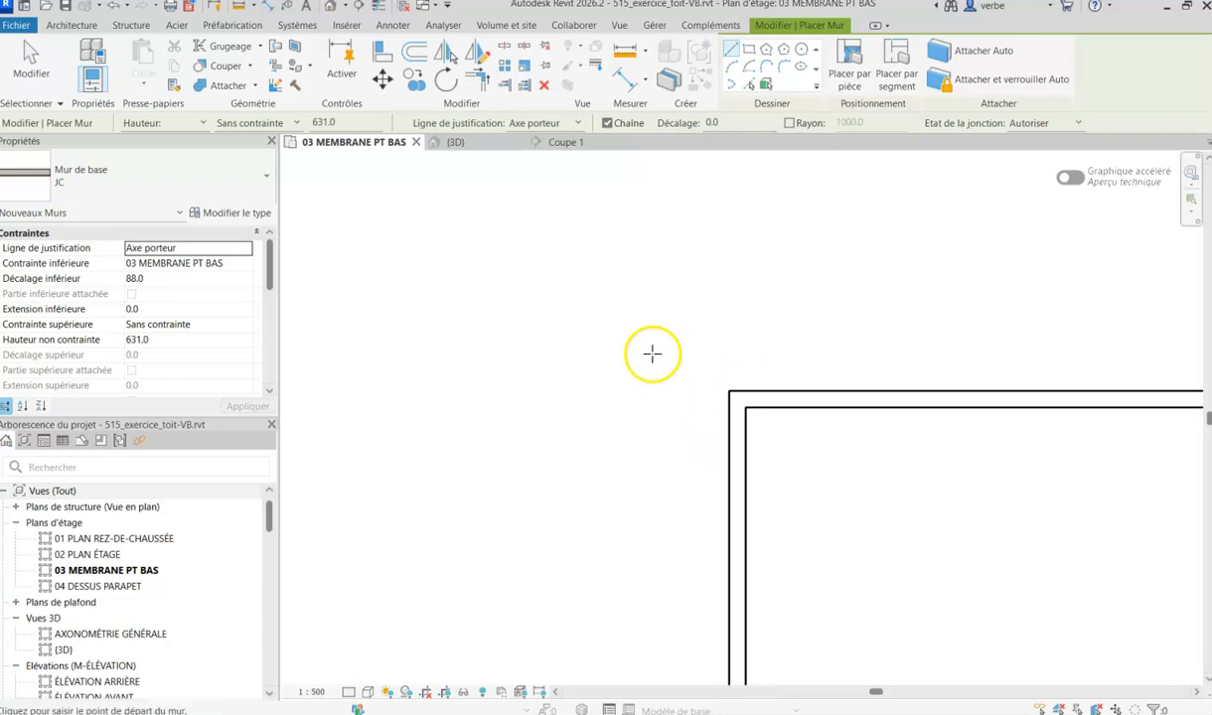
pyautogui.click(246, 249)
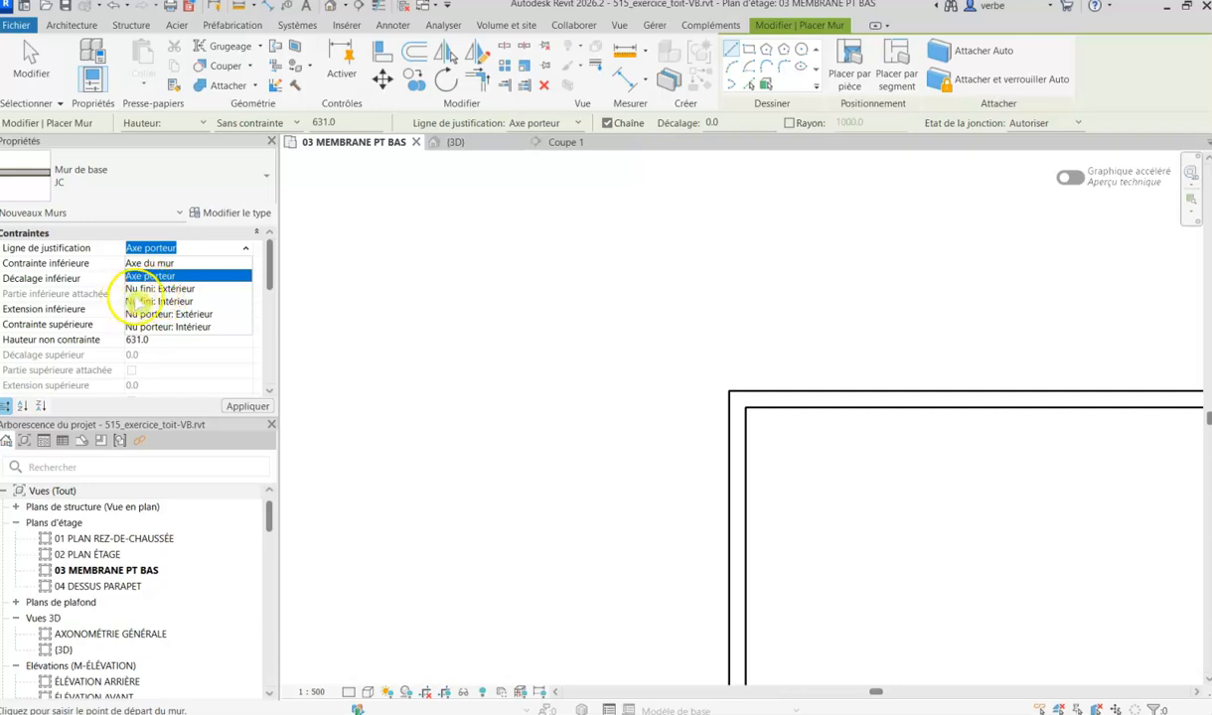
pyautogui.click(157, 301)
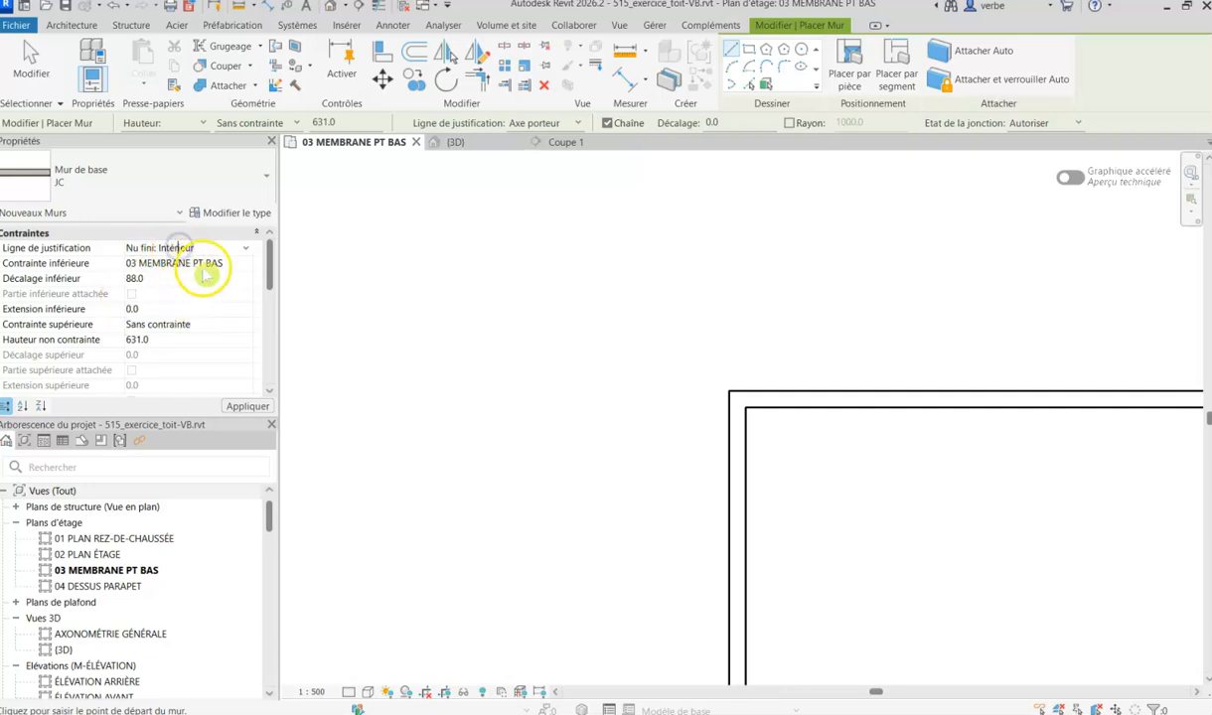
pyautogui.click(247, 249)
pyautogui.click(186, 288)
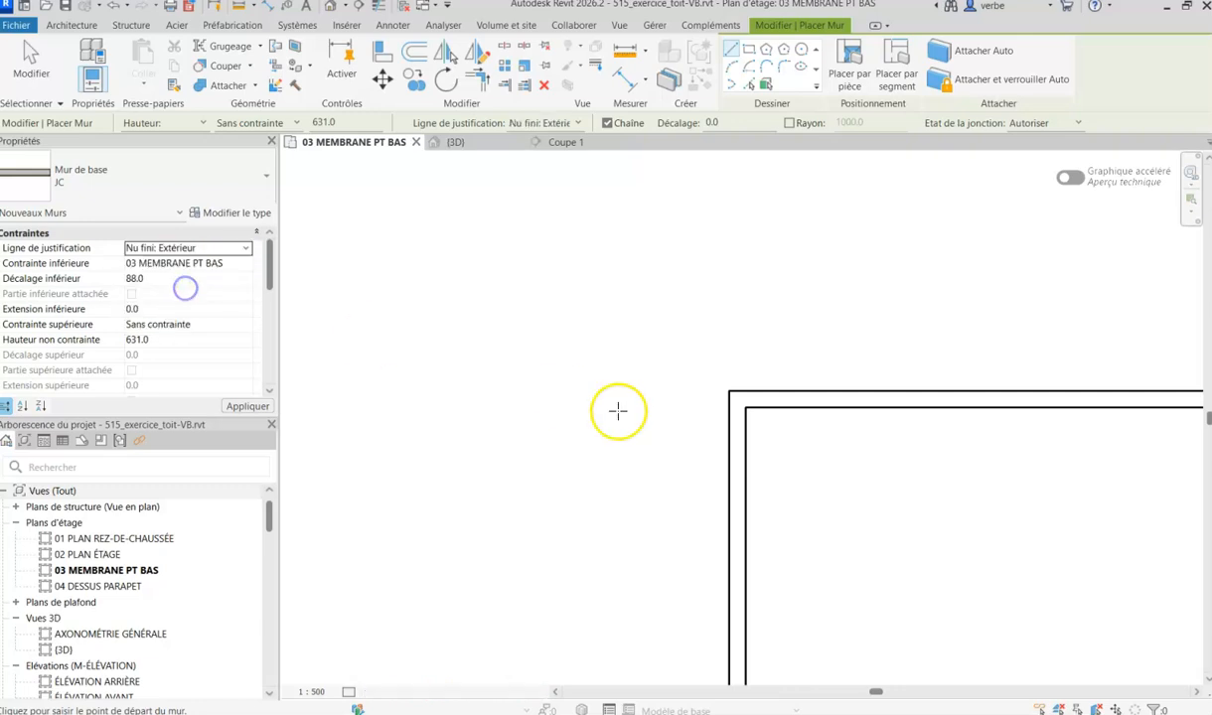
# Draw a vertical JC wall about 11407 mm long from the notch's upper inner corner to the inside face of the C-shaped building's upper wall
pyautogui.scroll(-4, 730, 391)
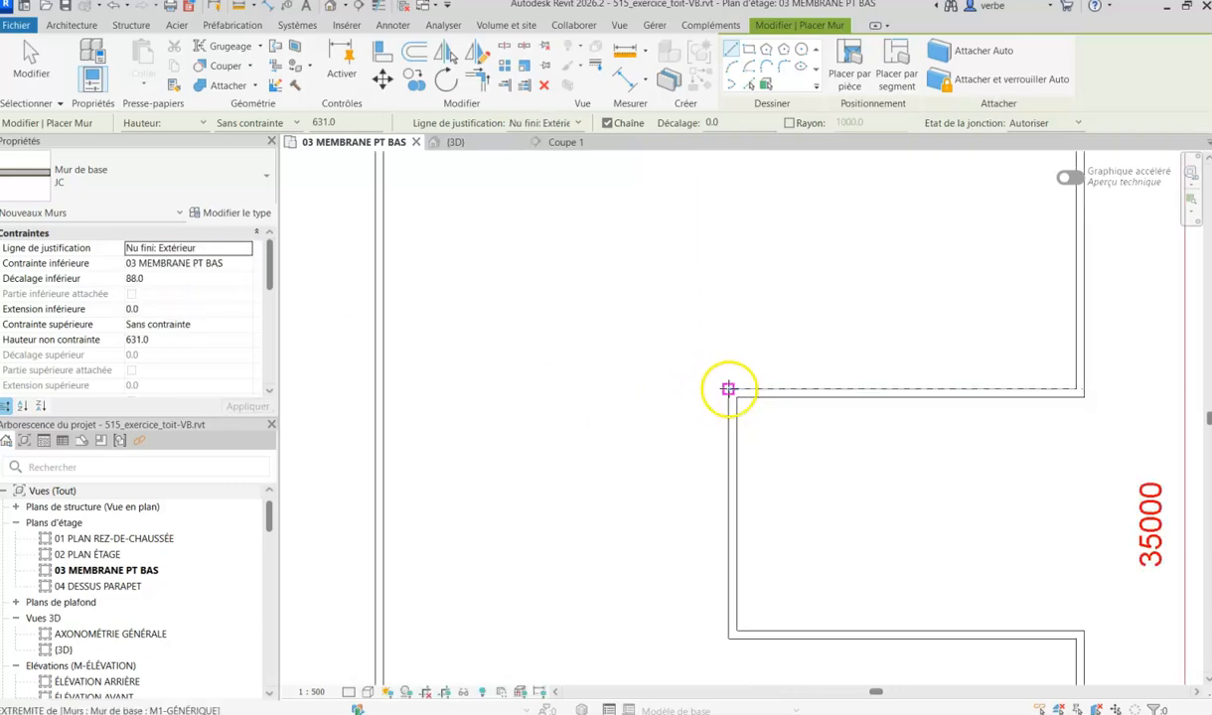
pyautogui.scroll(2, 729, 392)
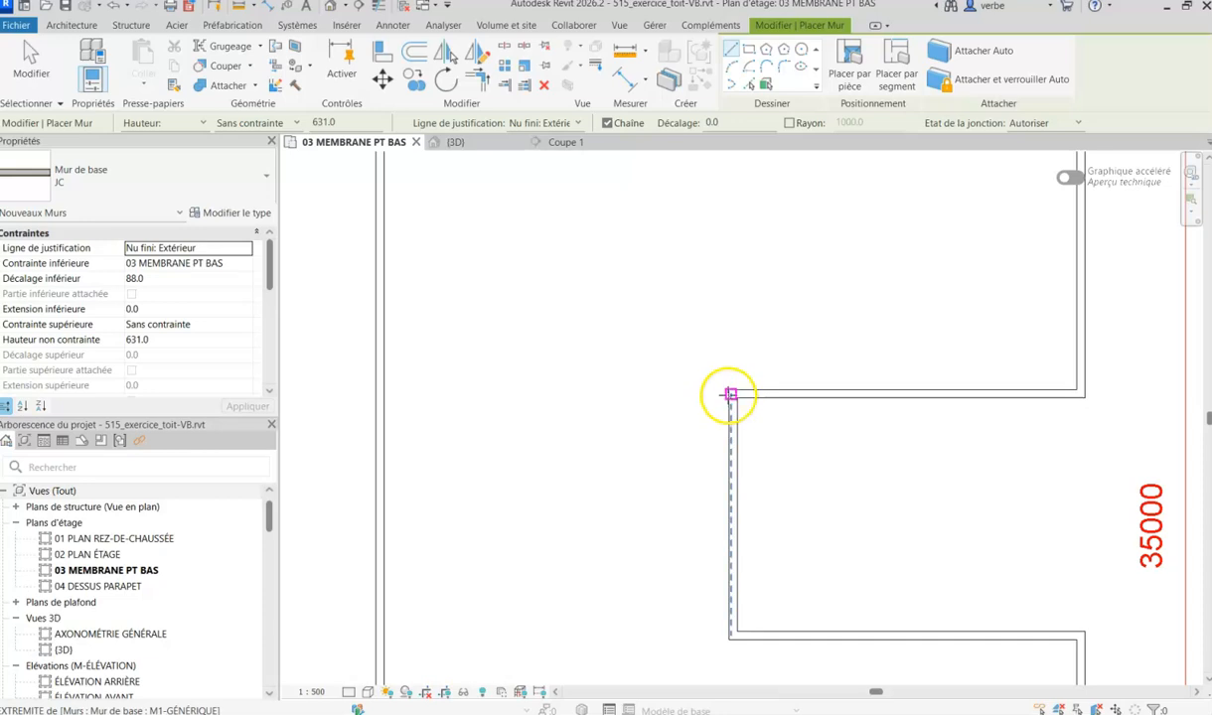
pyautogui.click(730, 395)
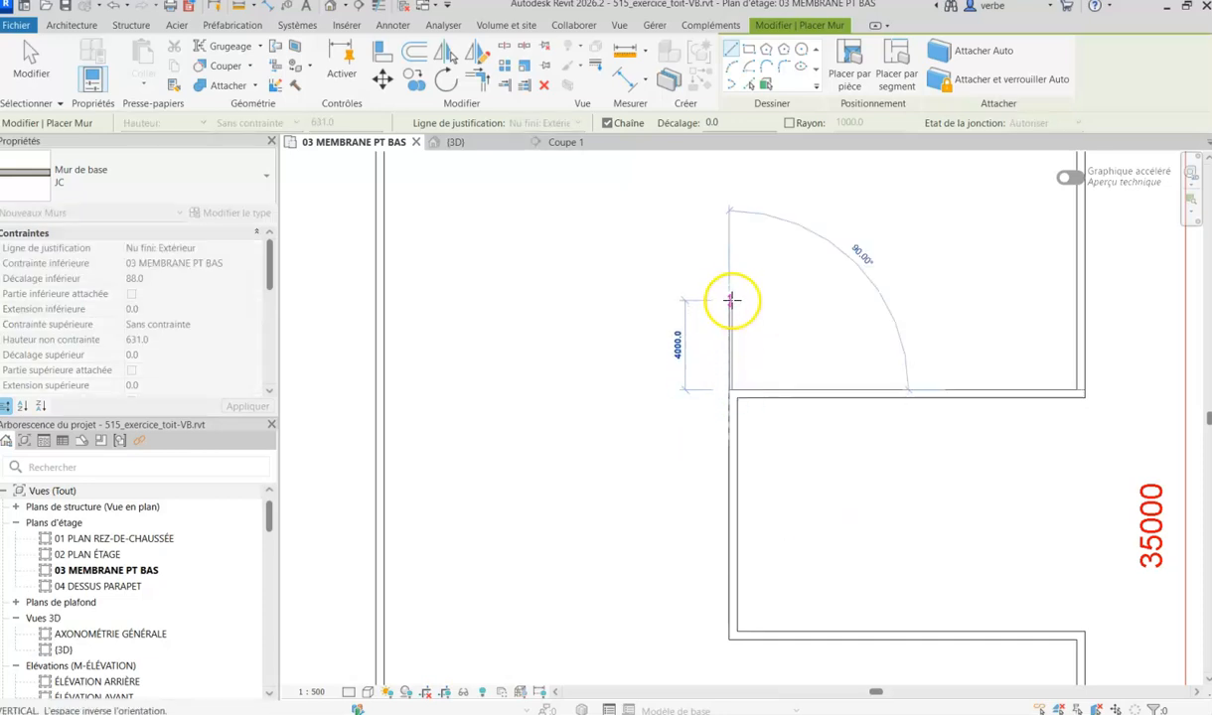
pyautogui.scroll(-2, 730, 300)
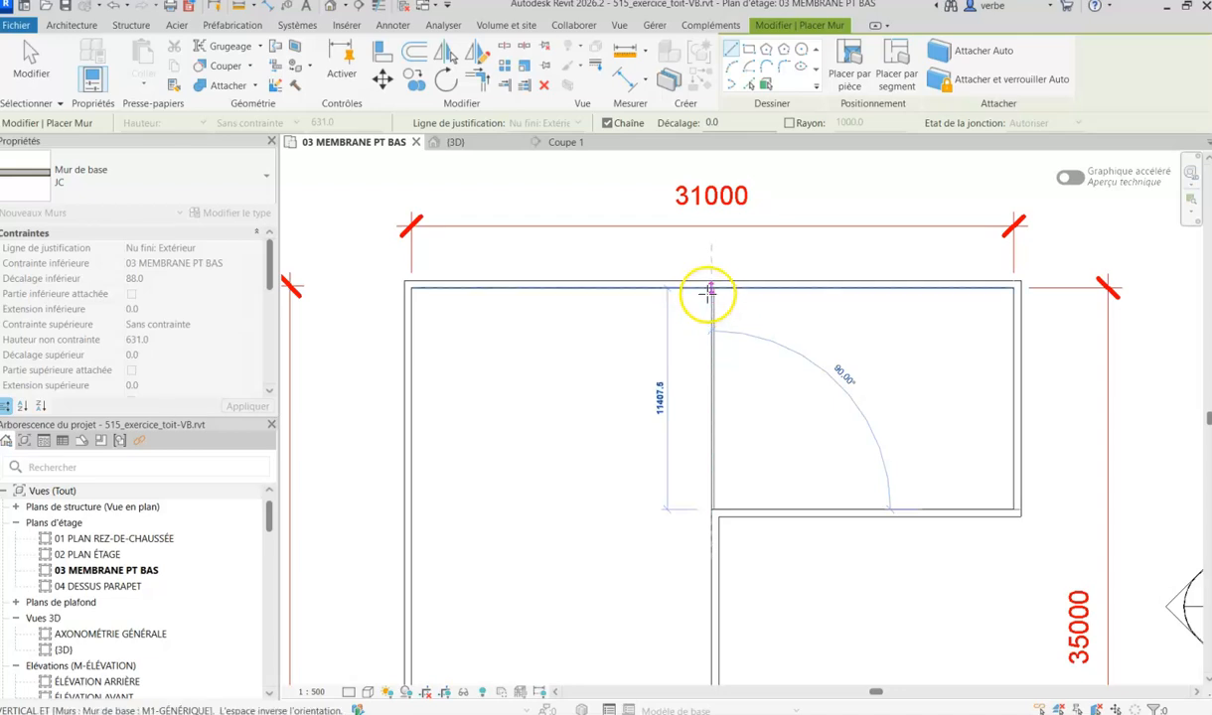
pyautogui.click(711, 287)
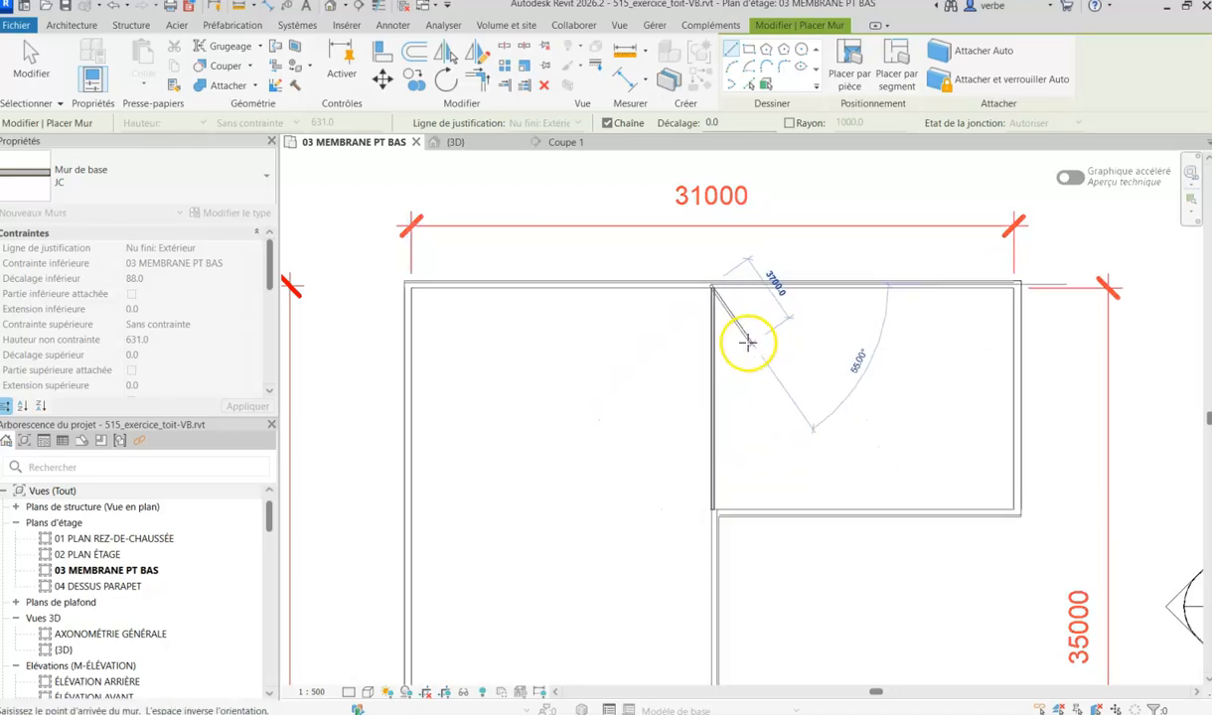
pyautogui.press('Escape')
# In the 3D view, set the new JC wall's base constraint to TOIT DESSUS ACIER and its base offset to 0
pyautogui.click(463, 142)
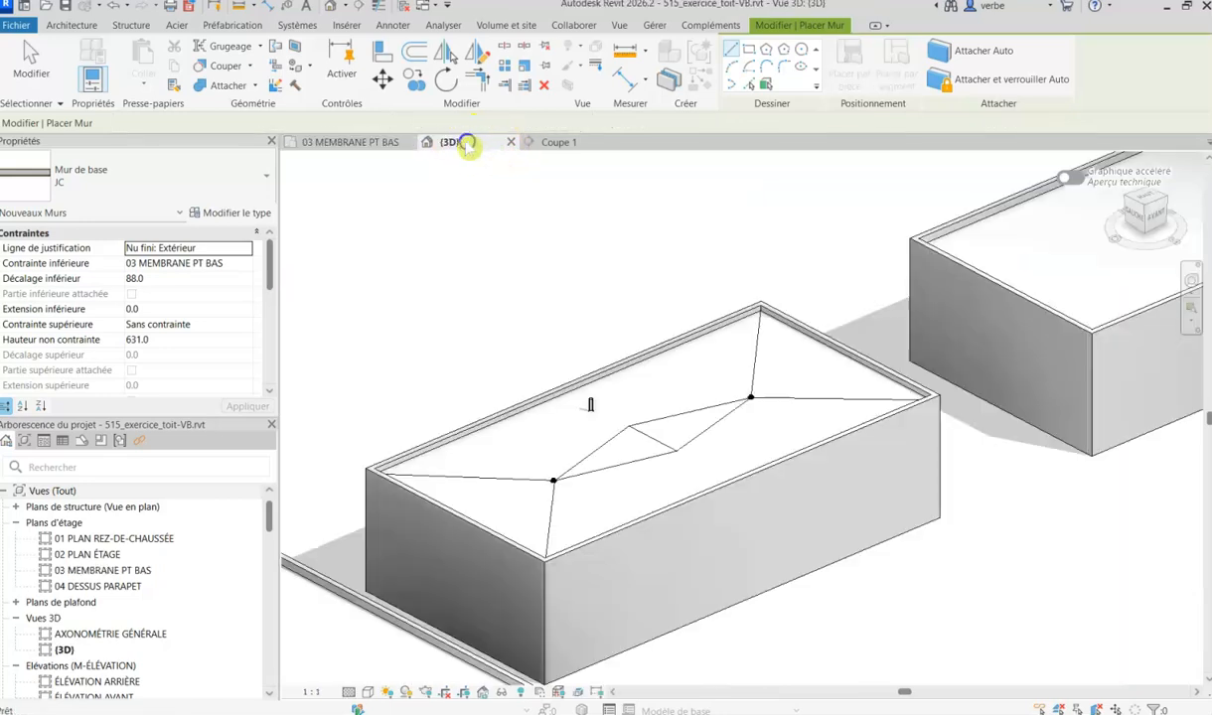
pyautogui.scroll(-2, 812, 358)
pyautogui.moveTo(926, 337); pyautogui.dragTo(480, 520, button='middle')
pyautogui.scroll(6, 771, 441)
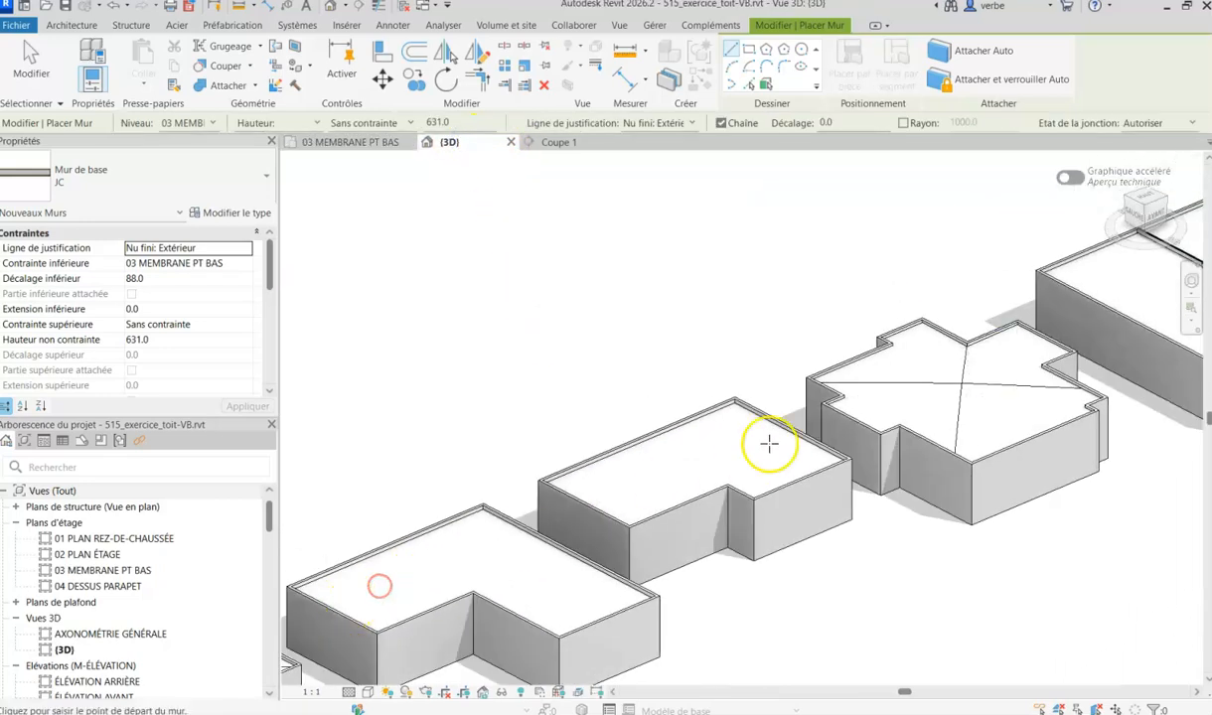
pyautogui.scroll(4, 773, 431)
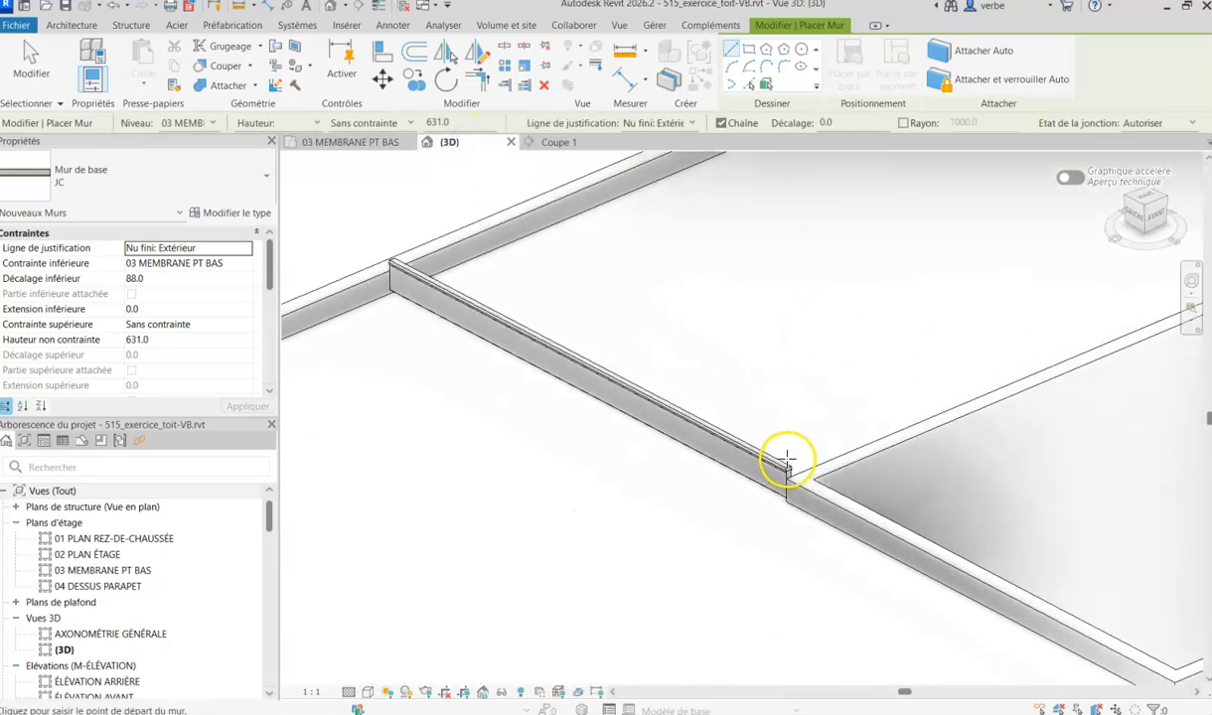
pyautogui.press('Escape')
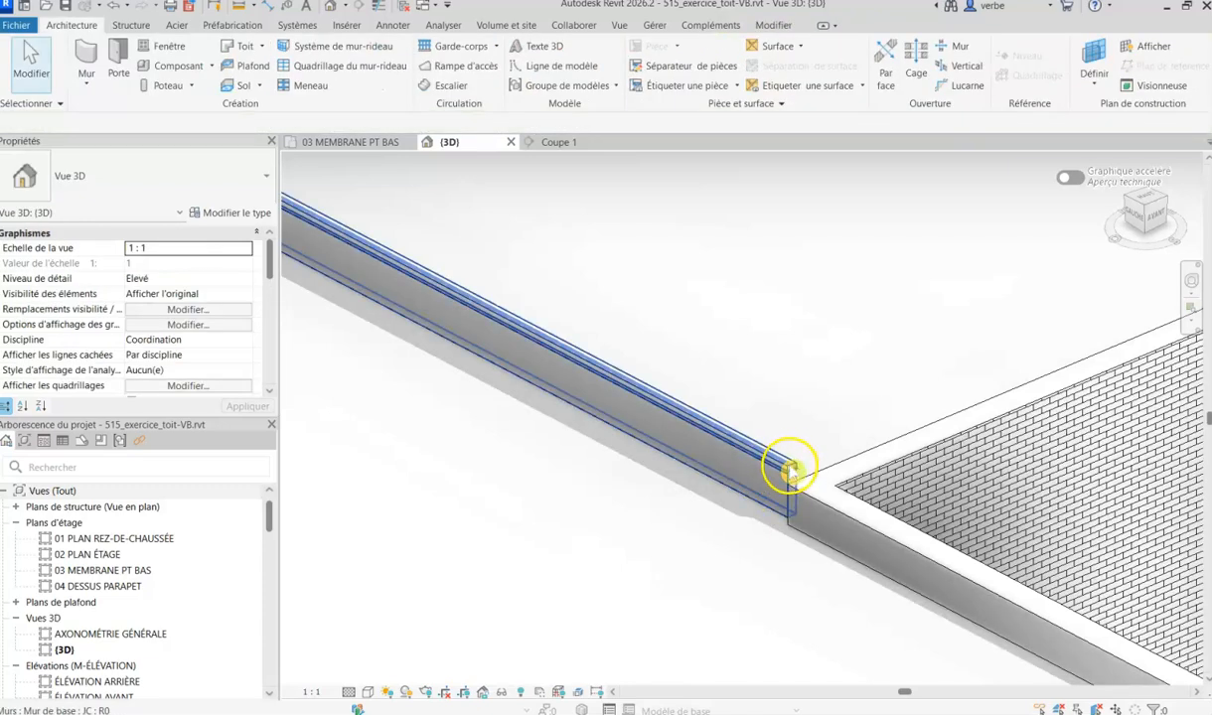
pyautogui.click(790, 472)
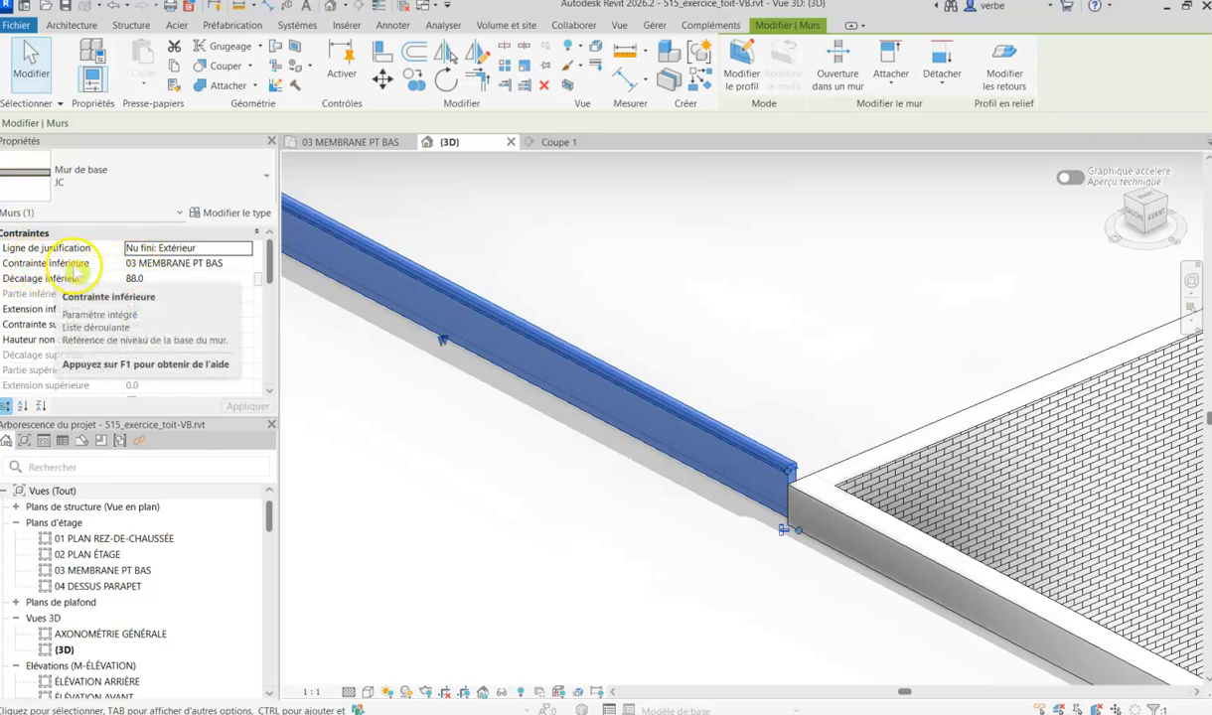
pyautogui.click(184, 265)
pyautogui.click(244, 266)
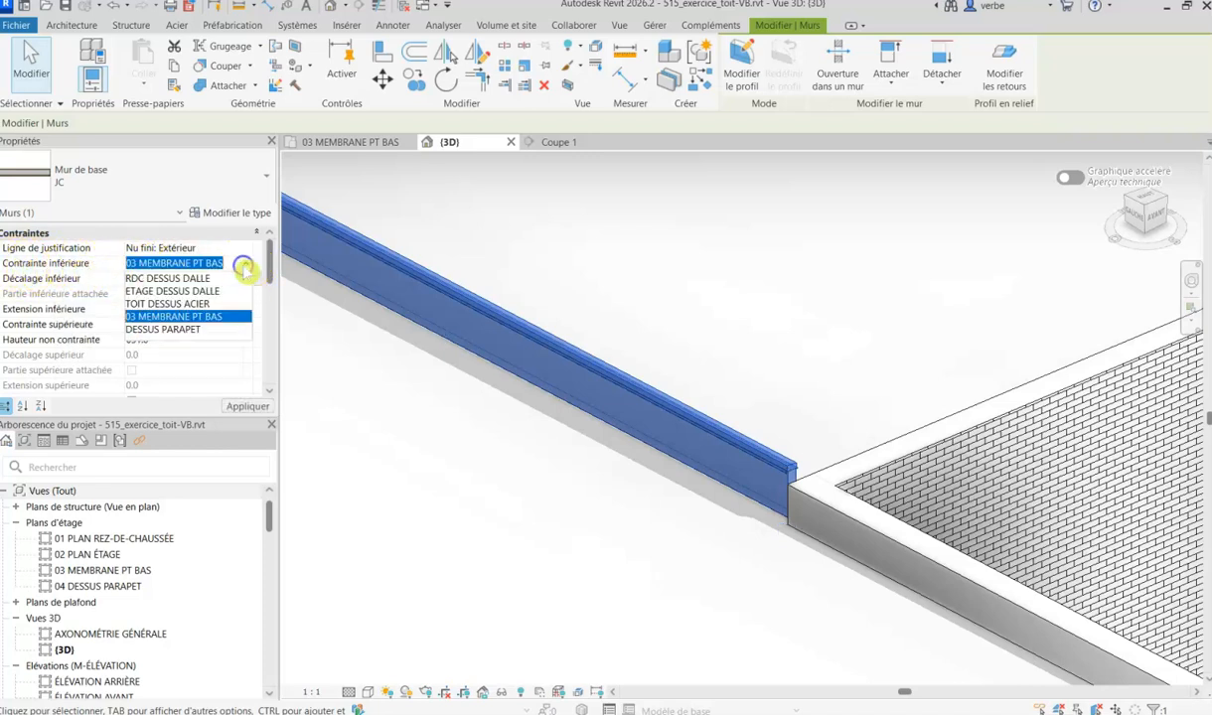
pyautogui.click(166, 304)
pyautogui.click(35, 280)
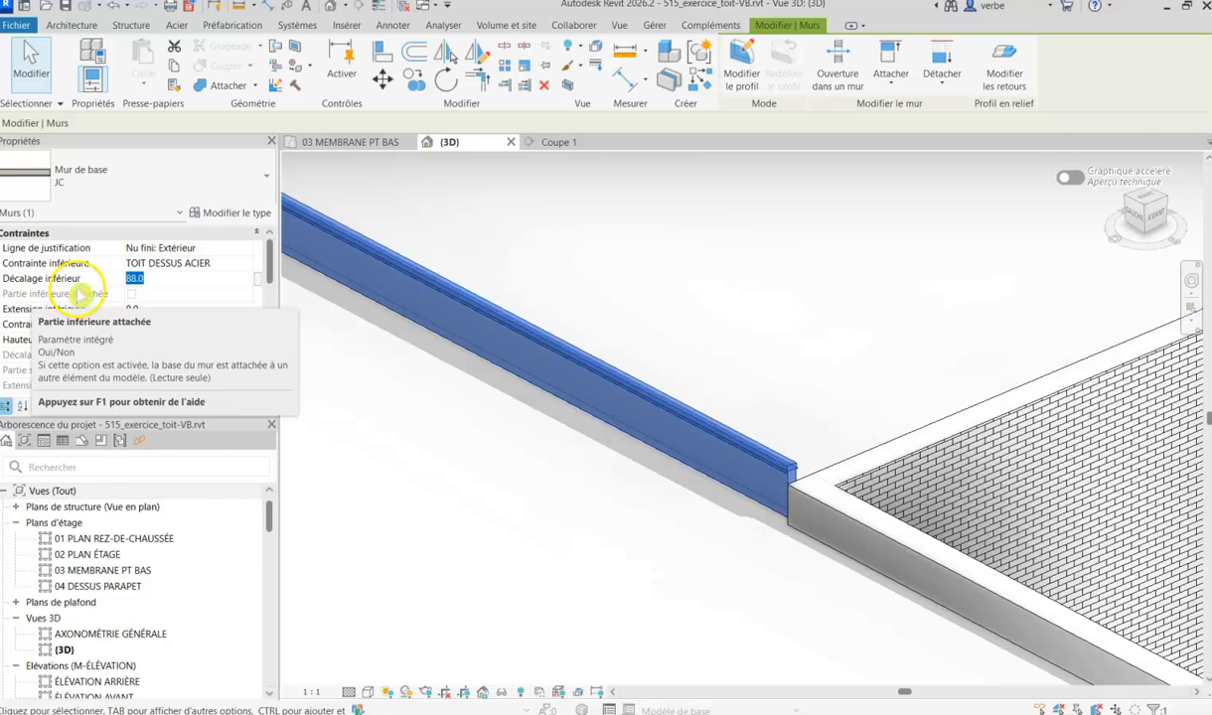
pyautogui.write('0')
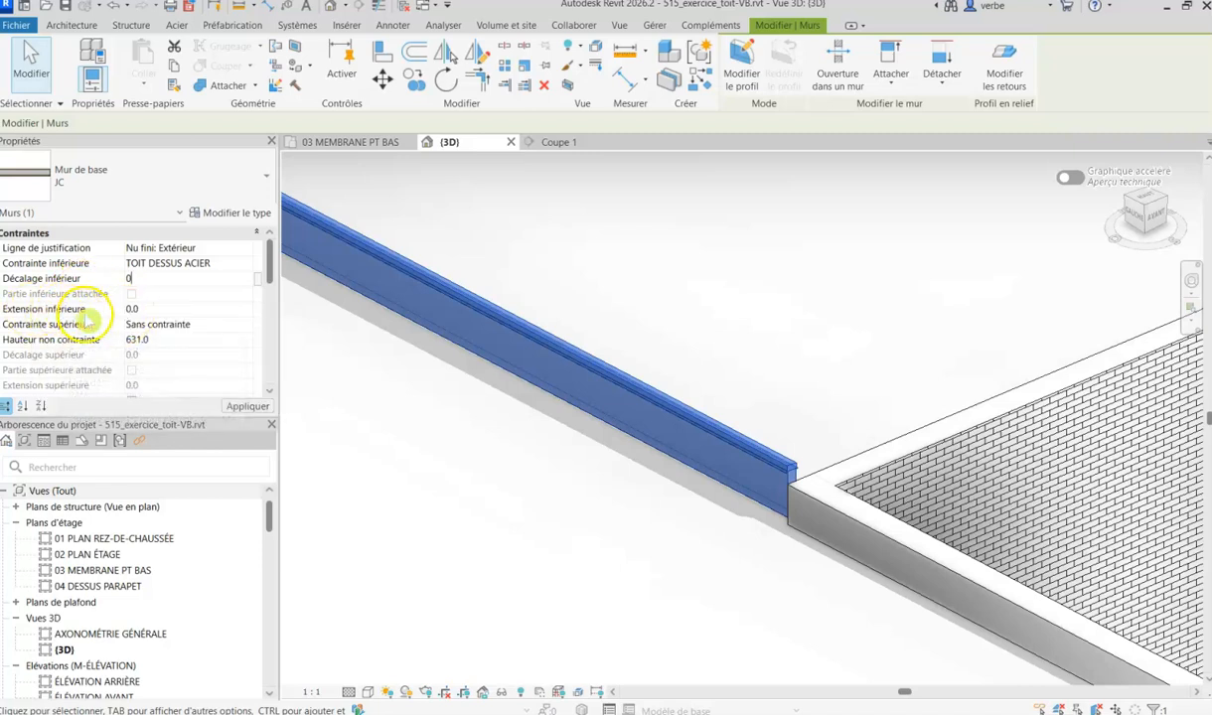
# Set the JC wall's top constraint to Jusqu'au niveau: DESSUS PARAPET and apply the constraint changes
pyautogui.click(164, 324)
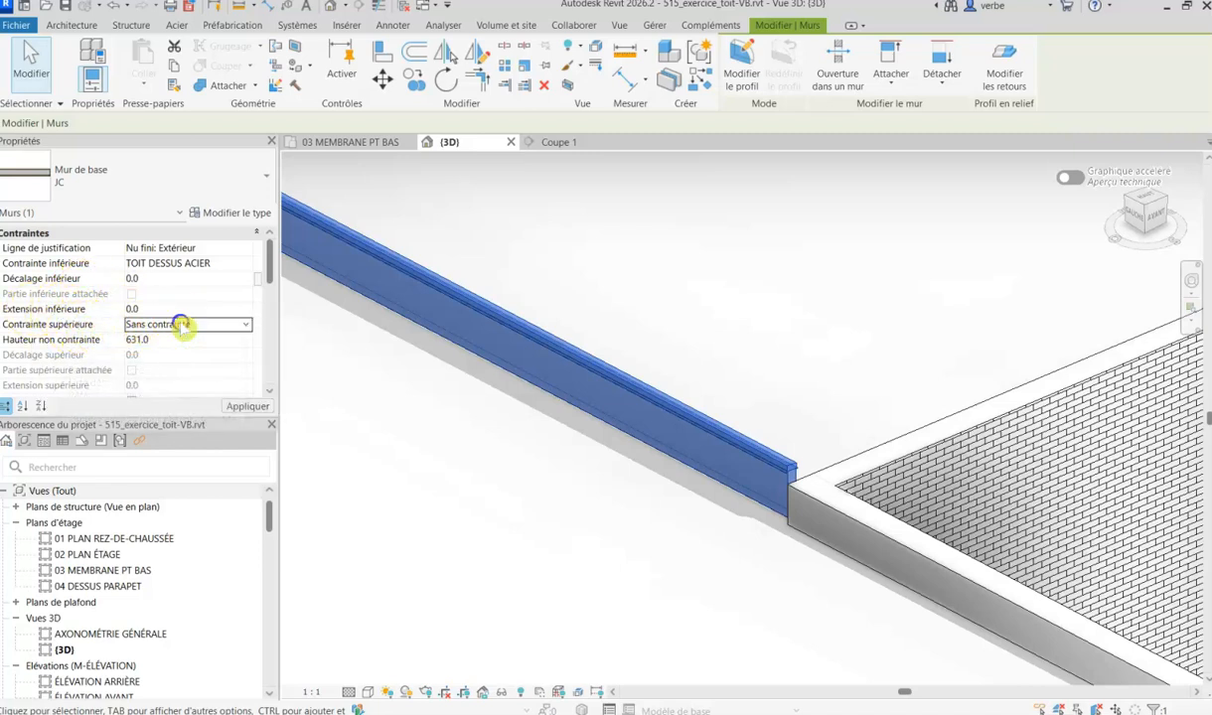
pyautogui.click(245, 326)
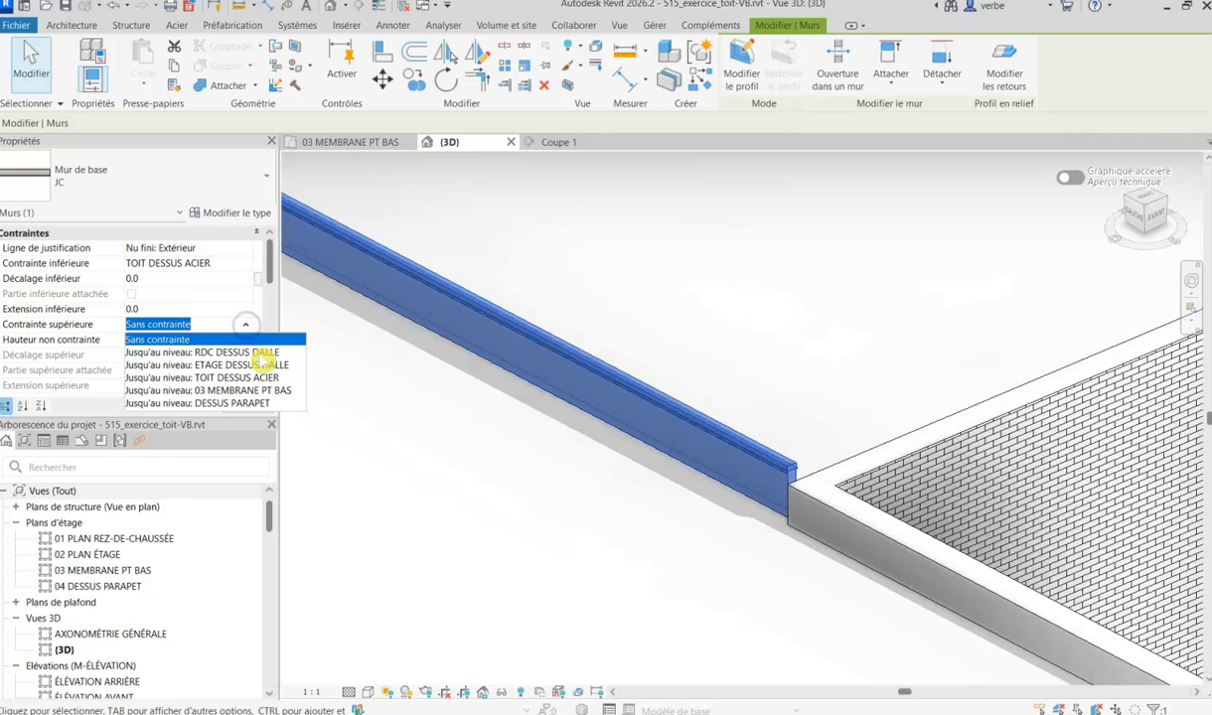
pyautogui.click(217, 404)
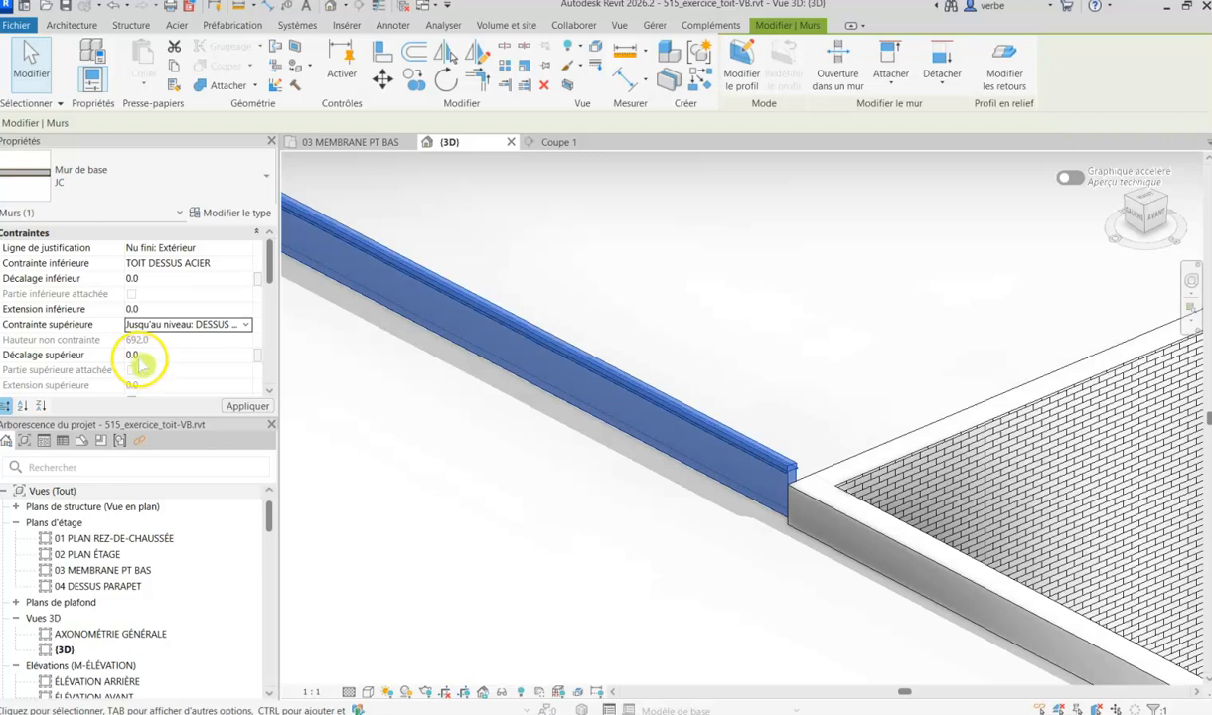
pyautogui.click(239, 408)
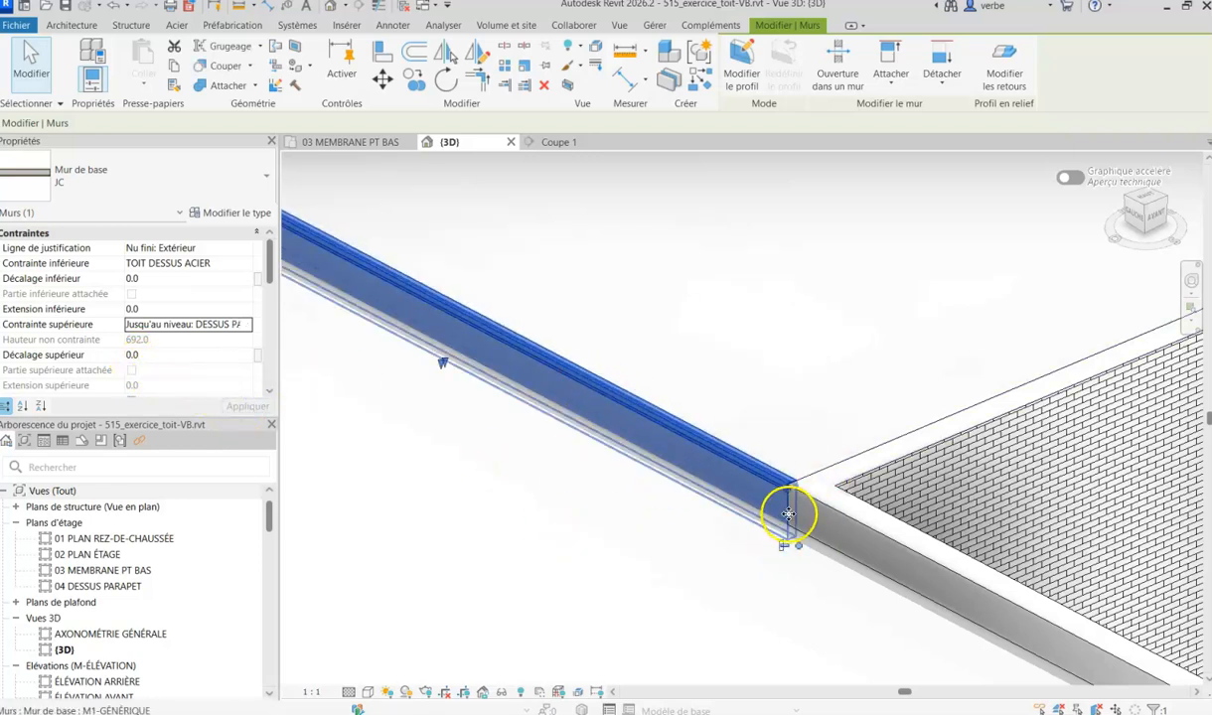
pyautogui.press('Escape')
pyautogui.scroll(3, 786, 502)
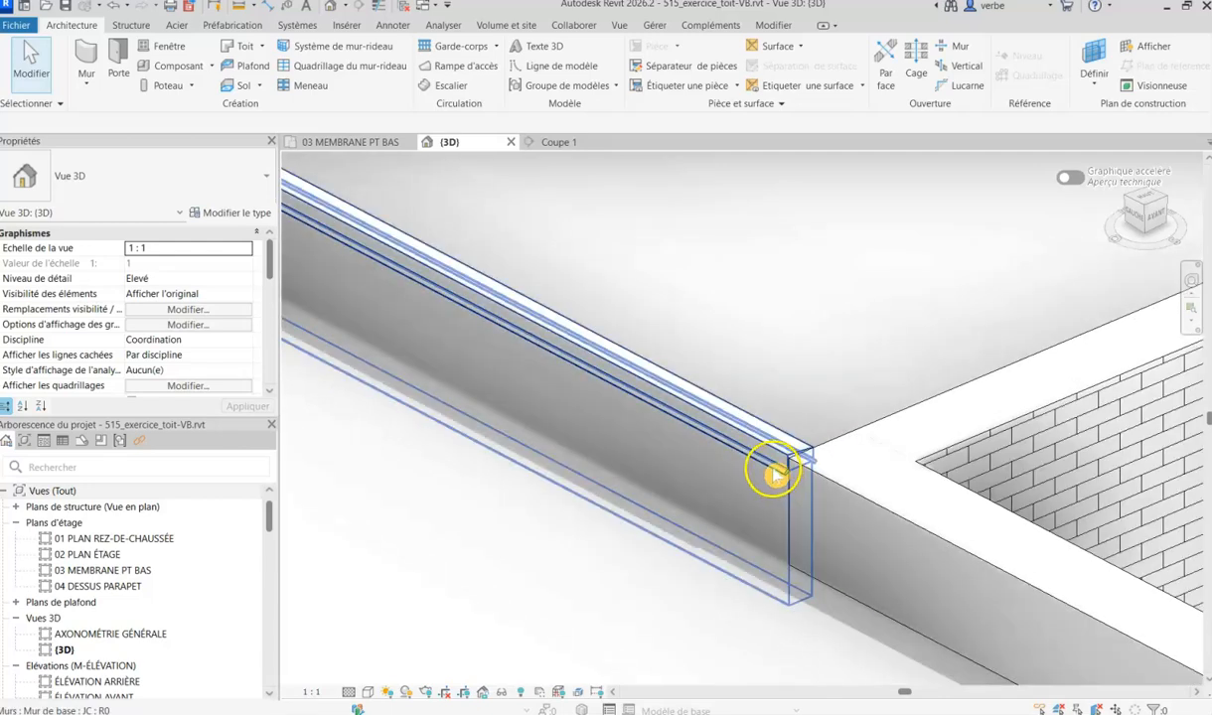
pyautogui.scroll(-6, 698, 488)
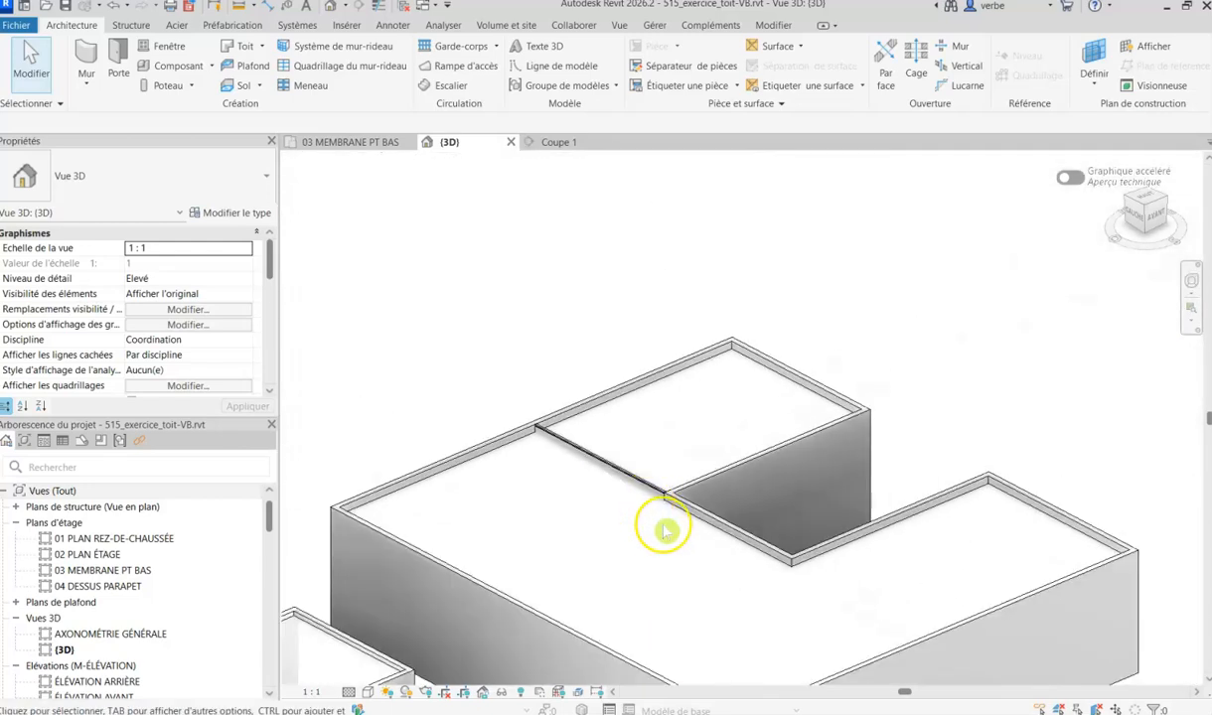
# Return to the 03 MEMBRANE PT BAS plan and start a new JC wall with its location line set to Axe du mur
pyautogui.click(366, 145)
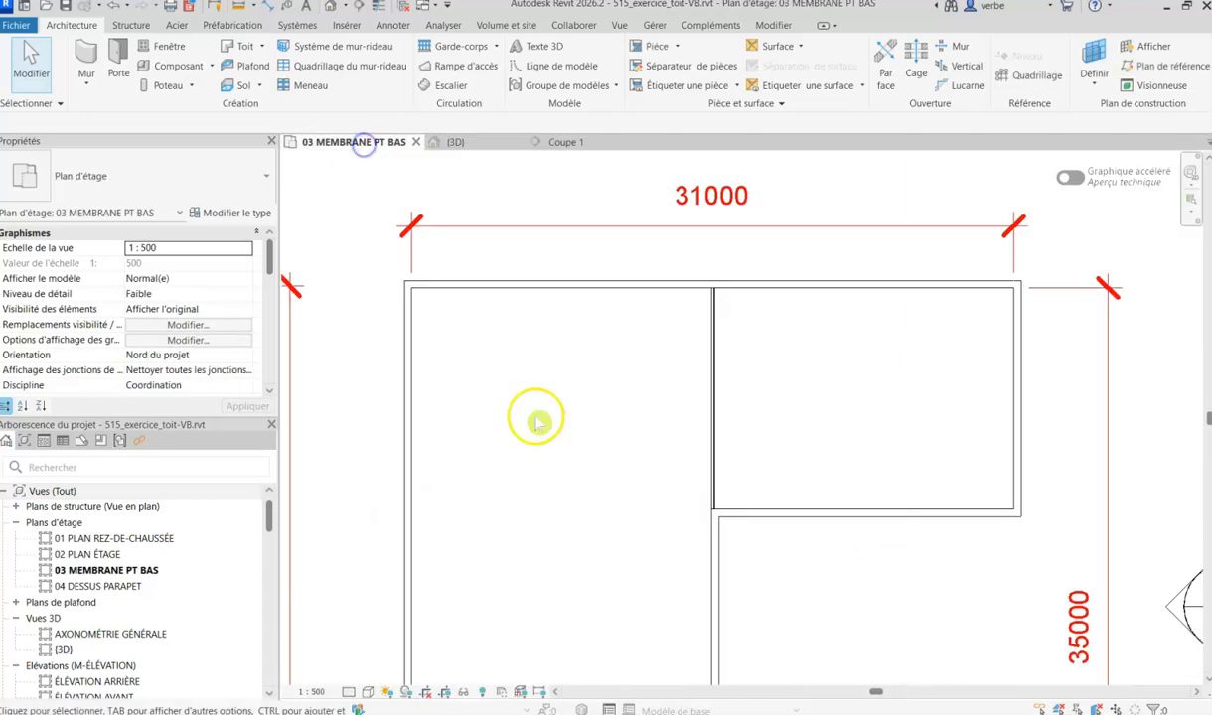
pyautogui.scroll(5, 616, 502)
pyautogui.scroll(1, 603, 504)
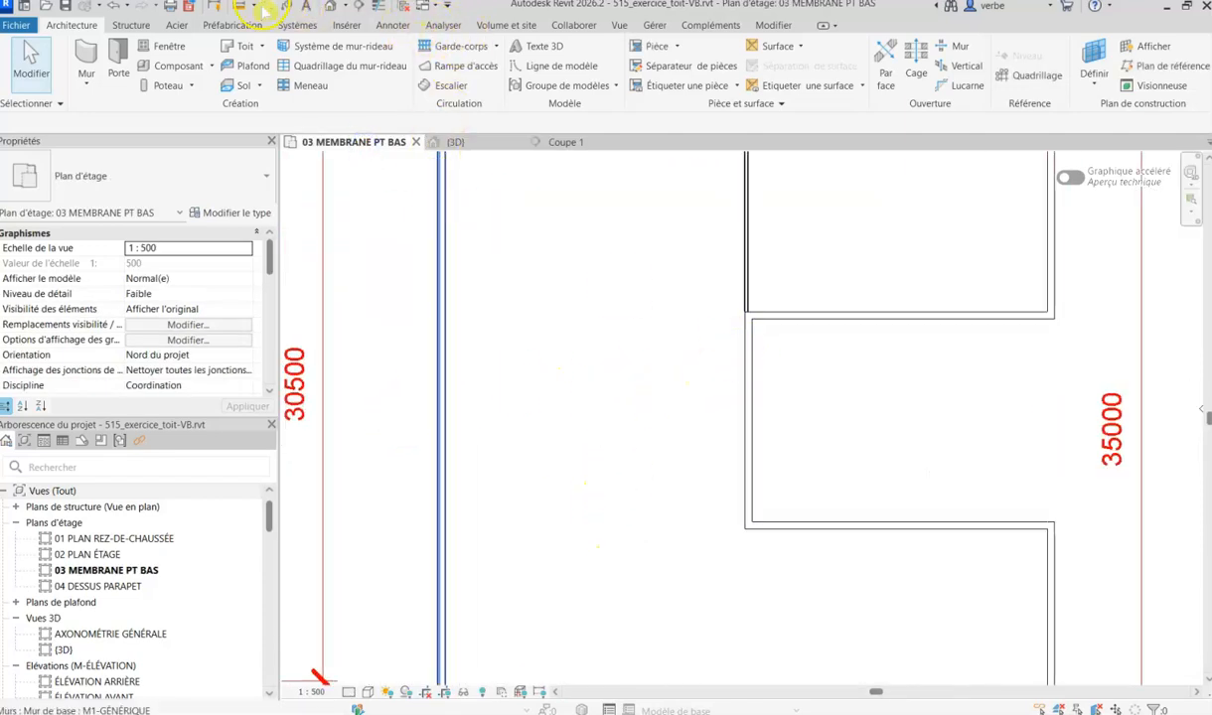
pyautogui.click(89, 58)
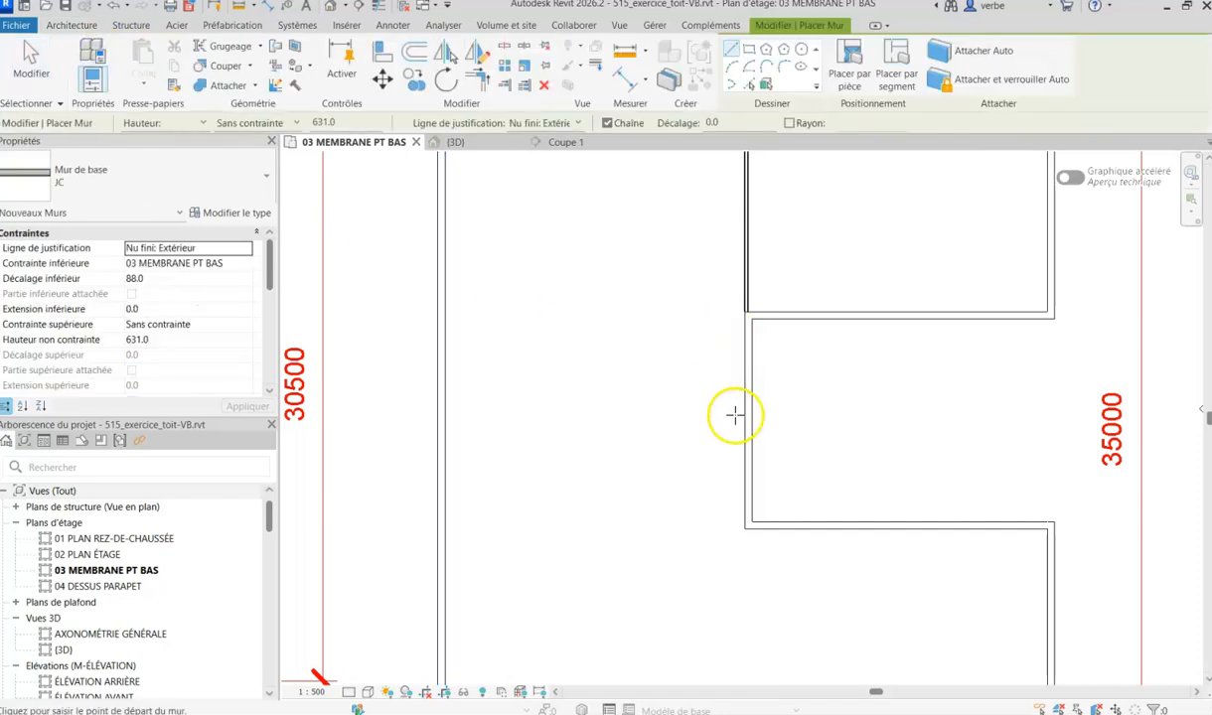
pyautogui.click(203, 247)
pyautogui.click(247, 249)
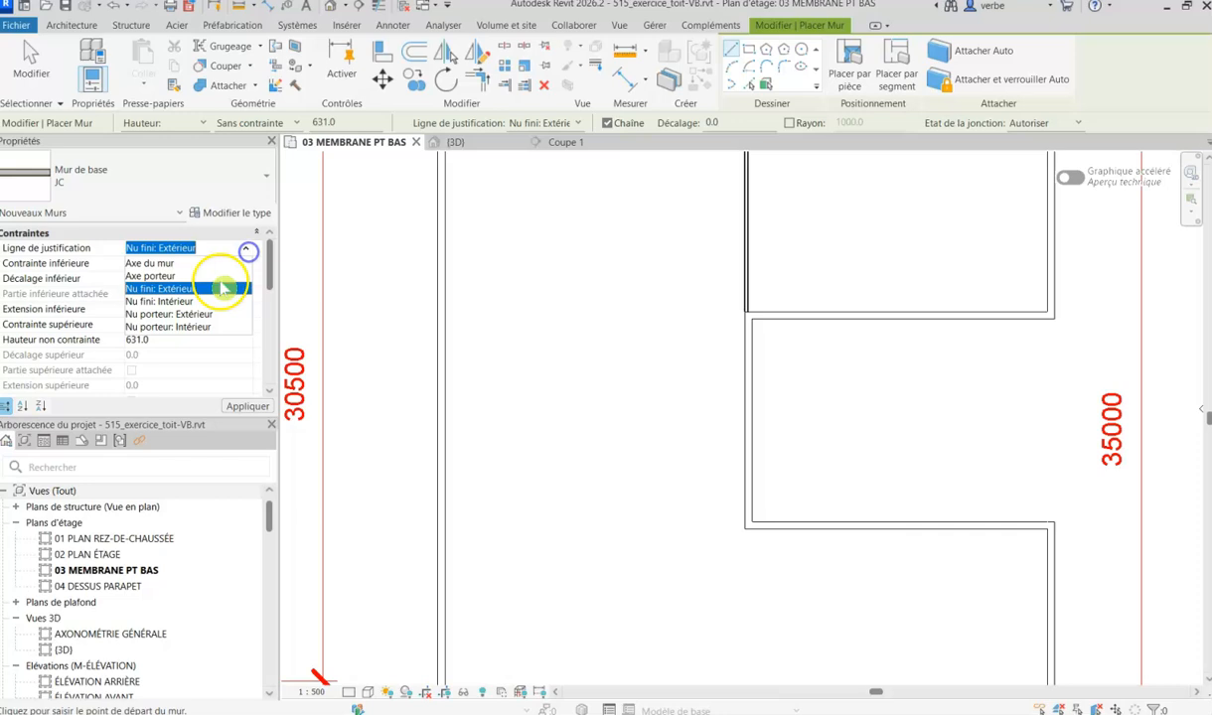
pyautogui.click(157, 263)
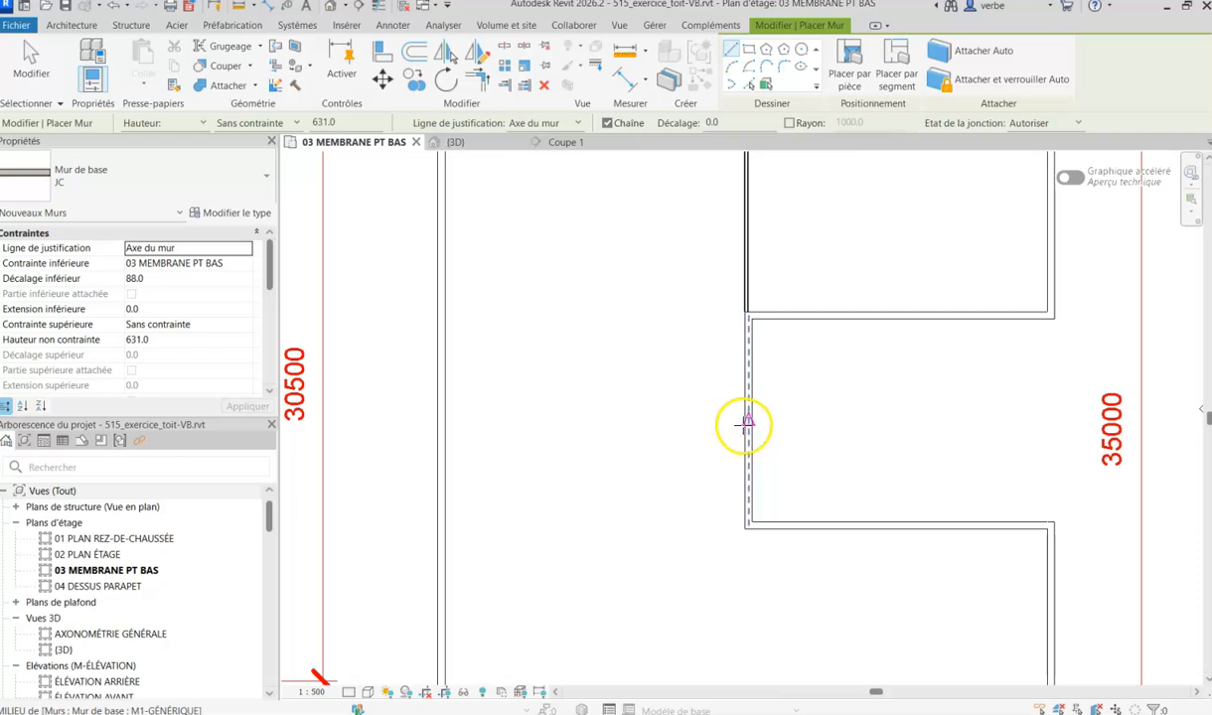
pyautogui.click(746, 411)
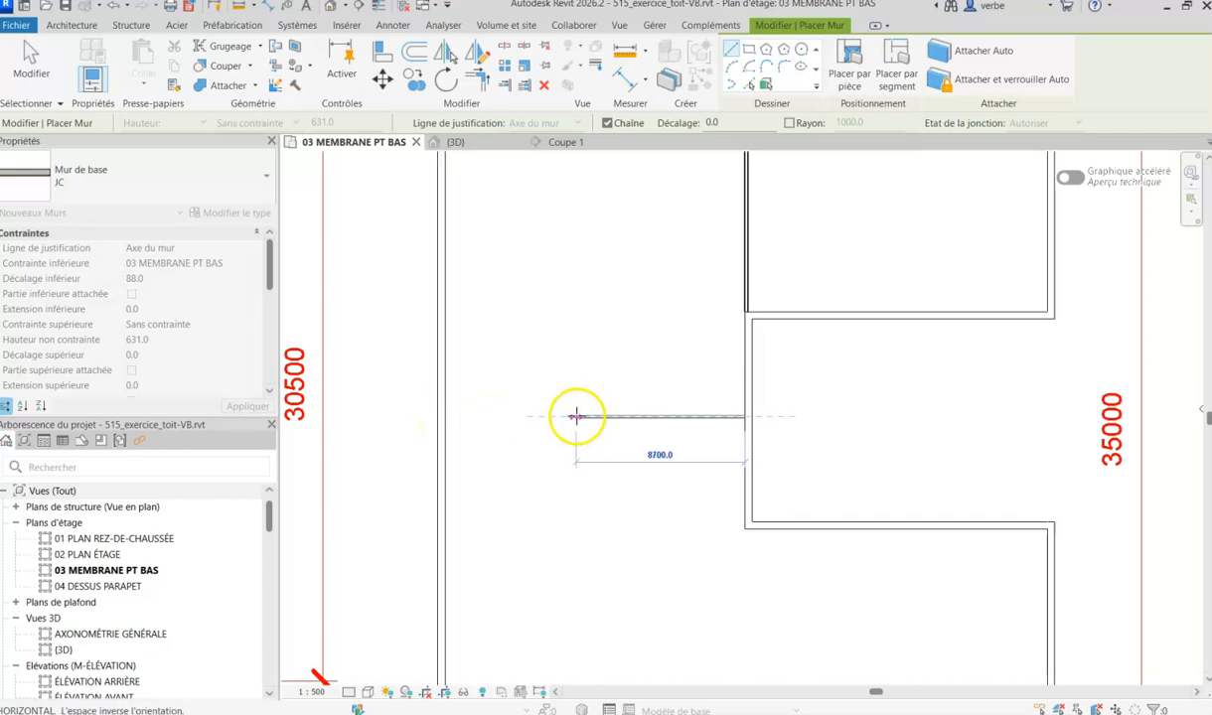
pyautogui.press('Escape')
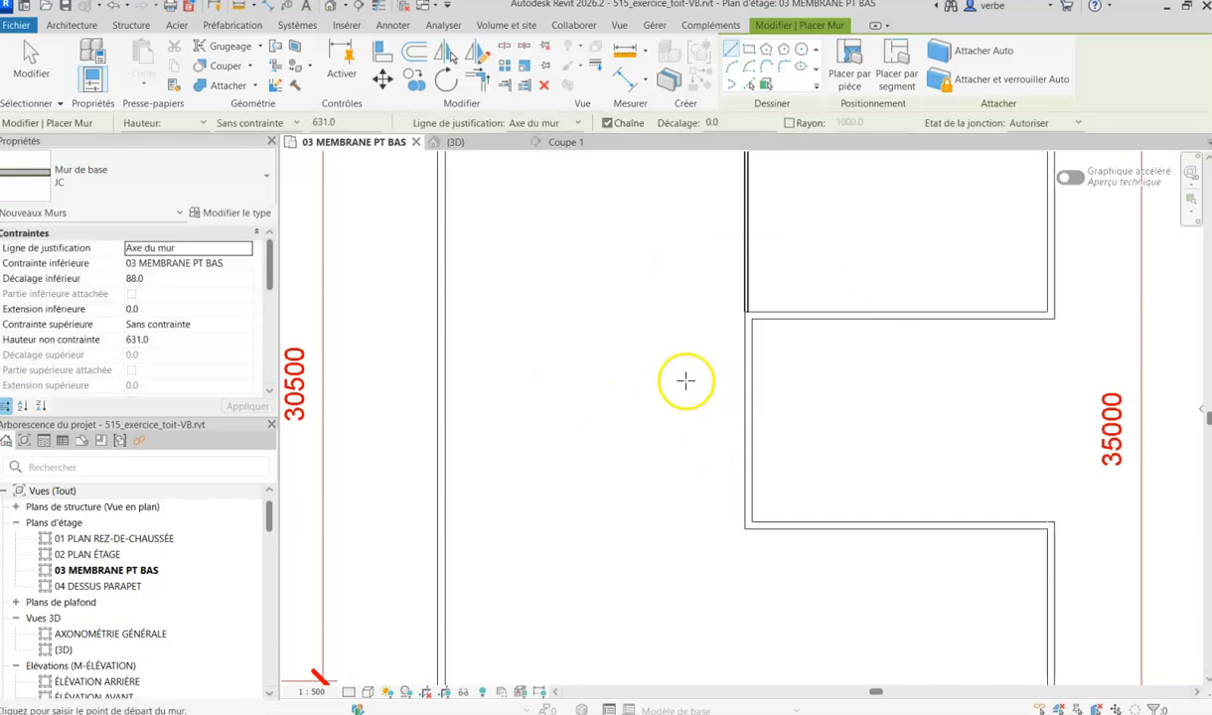
# Set the new JC wall's base constraint to TOIT DESSUS ACIER and its base offset to 0
pyautogui.click(194, 263)
pyautogui.click(244, 267)
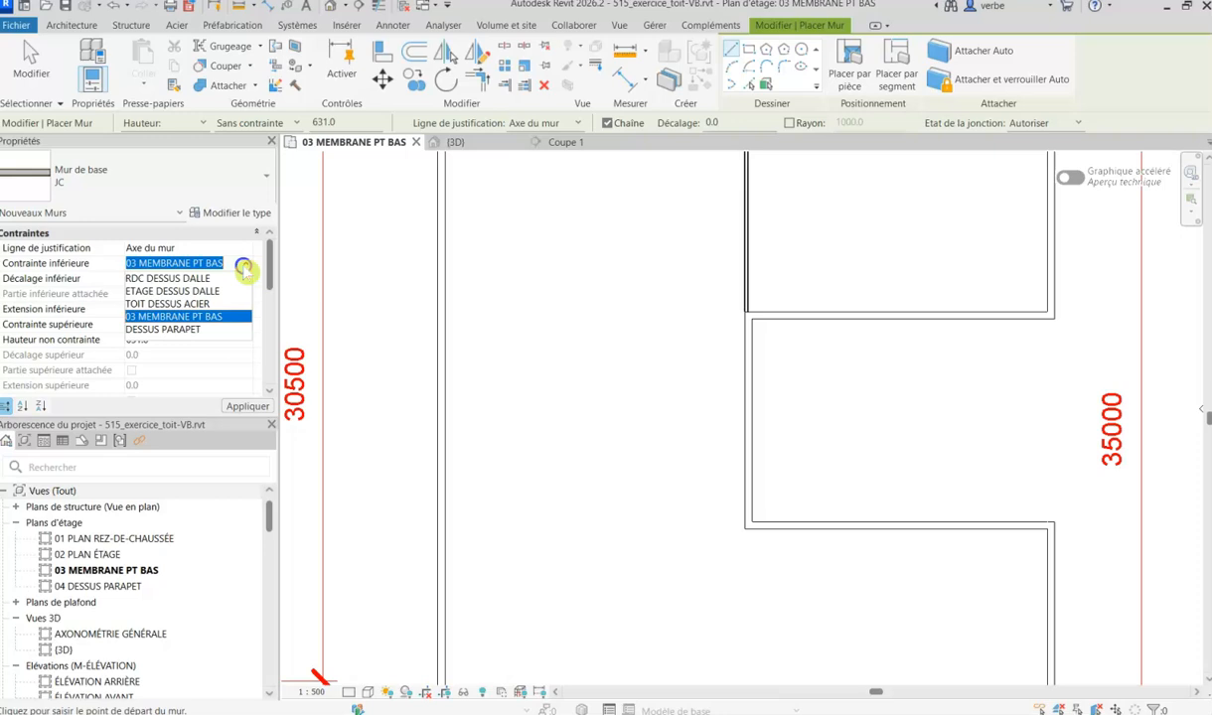
pyautogui.click(171, 303)
pyautogui.click(164, 279)
pyautogui.write('0')
# Set the new wall's top constraint to Jusqu'au niveau: DESSUS PARAPET and apply the settings
pyautogui.click(163, 324)
pyautogui.click(241, 326)
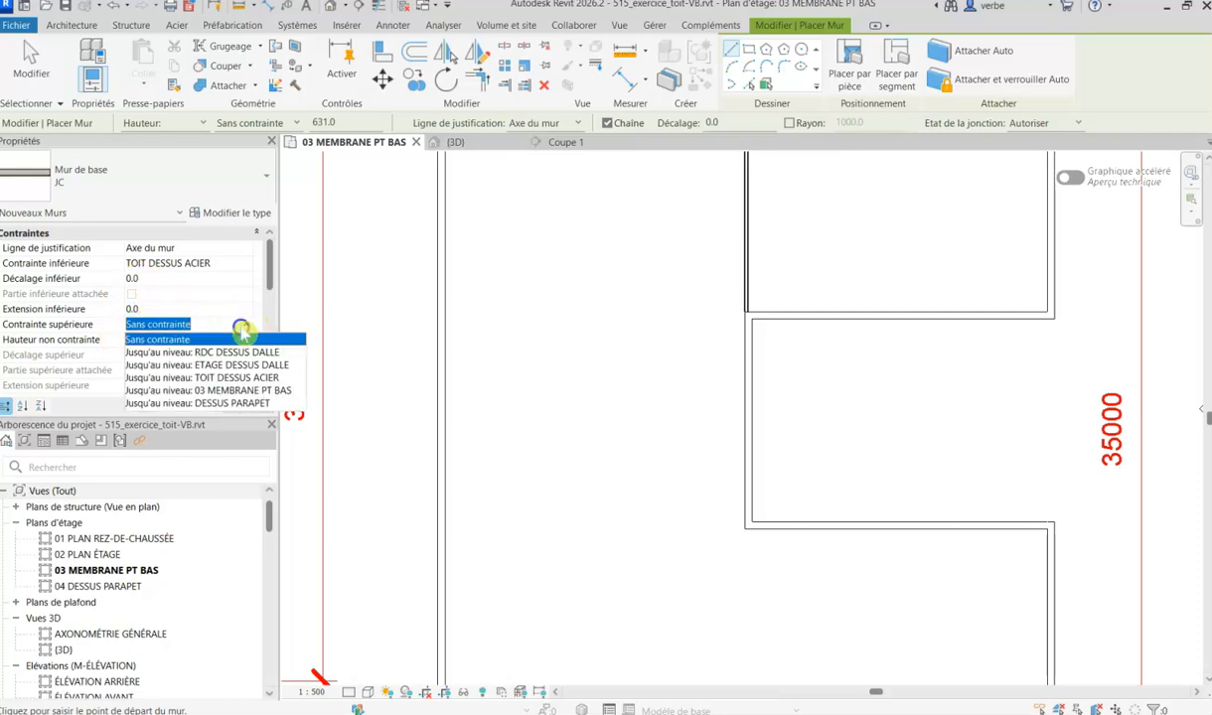
pyautogui.click(204, 402)
pyautogui.click(236, 407)
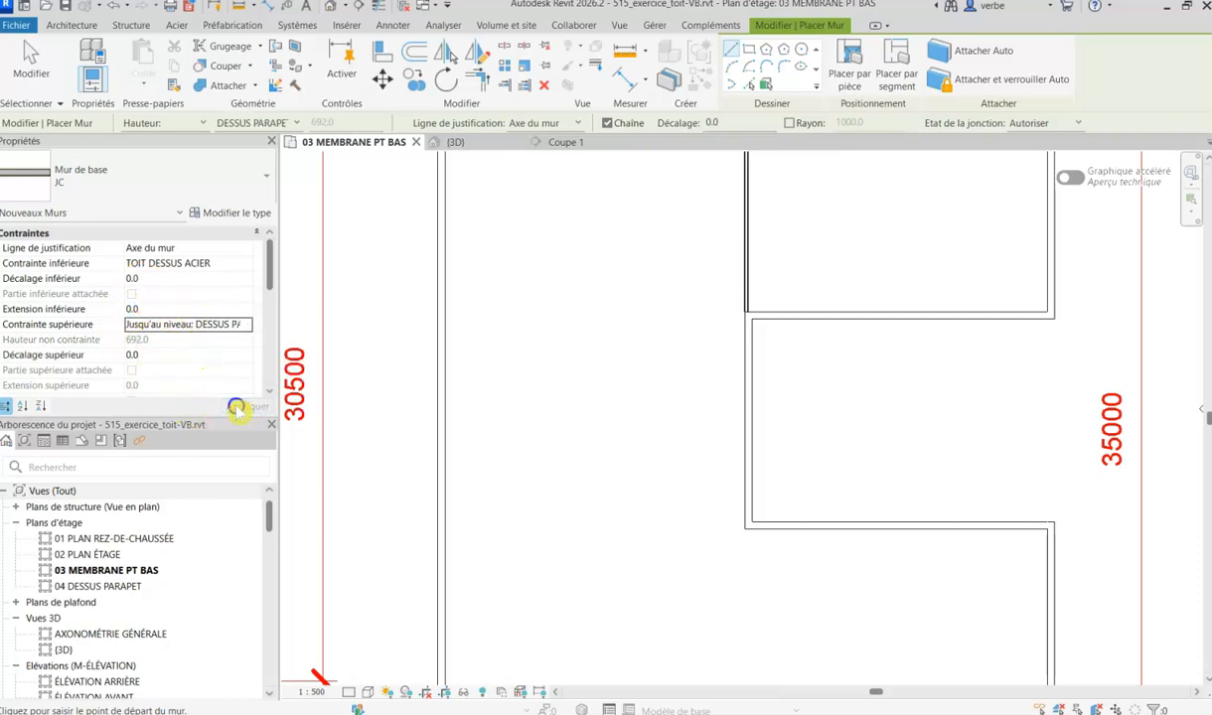
# Draw a horizontal JC wall from the midpoint of the notch's vertical wall to the inside face of the building's opposite outer wall
pyautogui.click(740, 417)
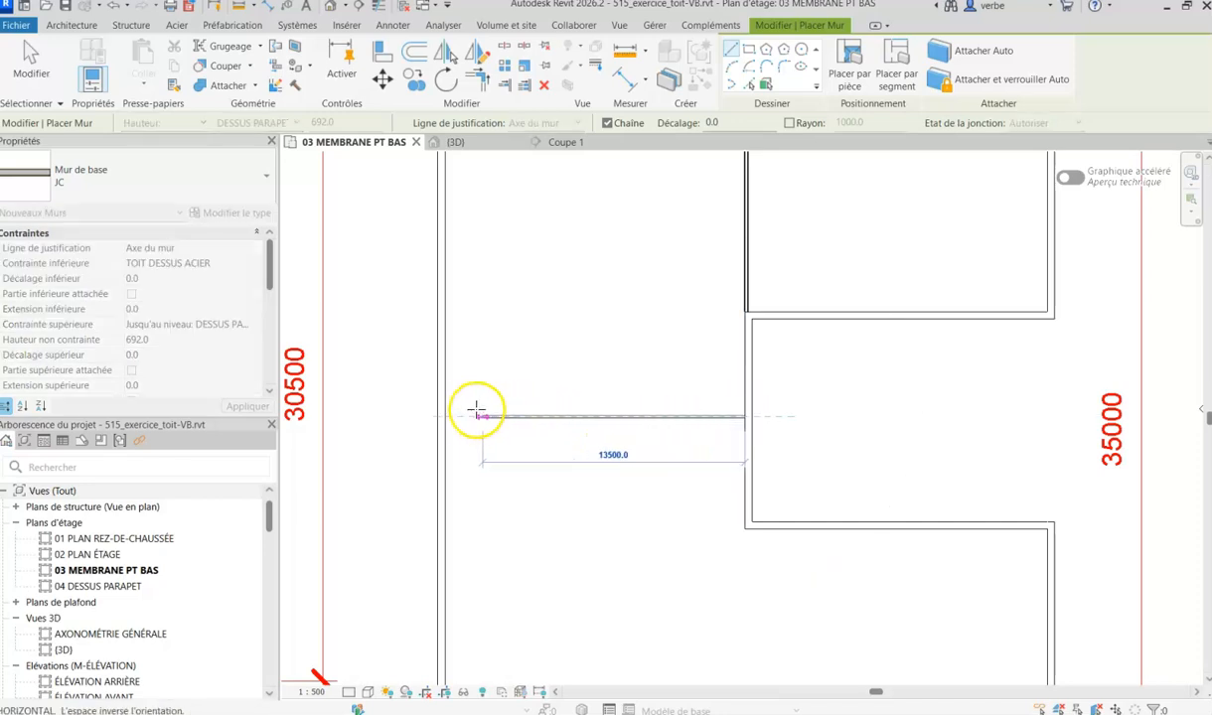
pyautogui.click(447, 416)
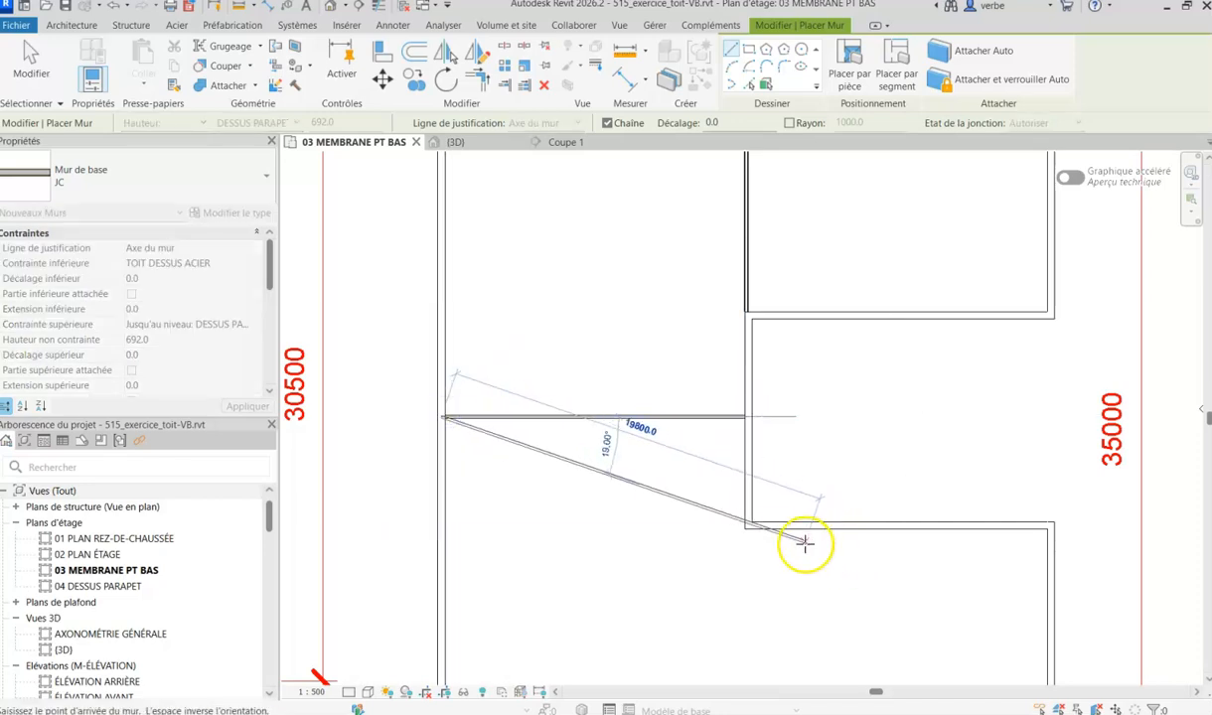
pyautogui.press('Escape')
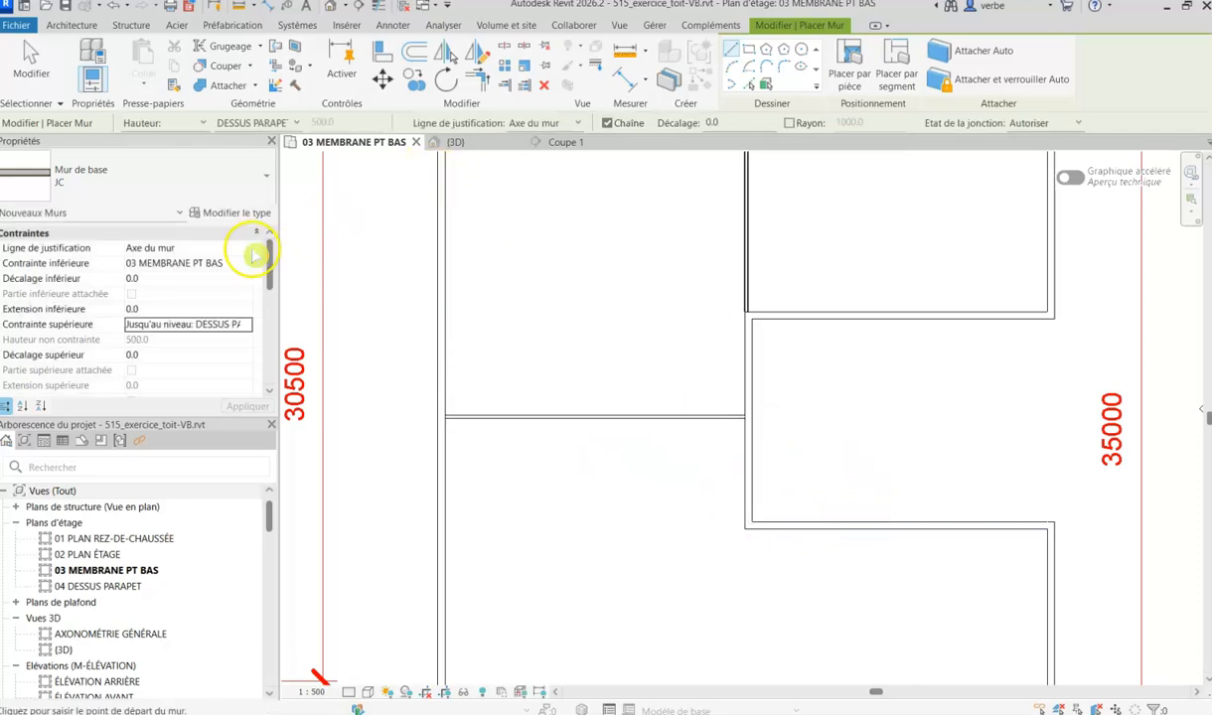
# Using location line Nu fini: Extérieur, draw a vertical JC wall about 12408 mm long from the notch's lower inner corner to the lower wall's inside face
pyautogui.click(211, 249)
pyautogui.click(245, 247)
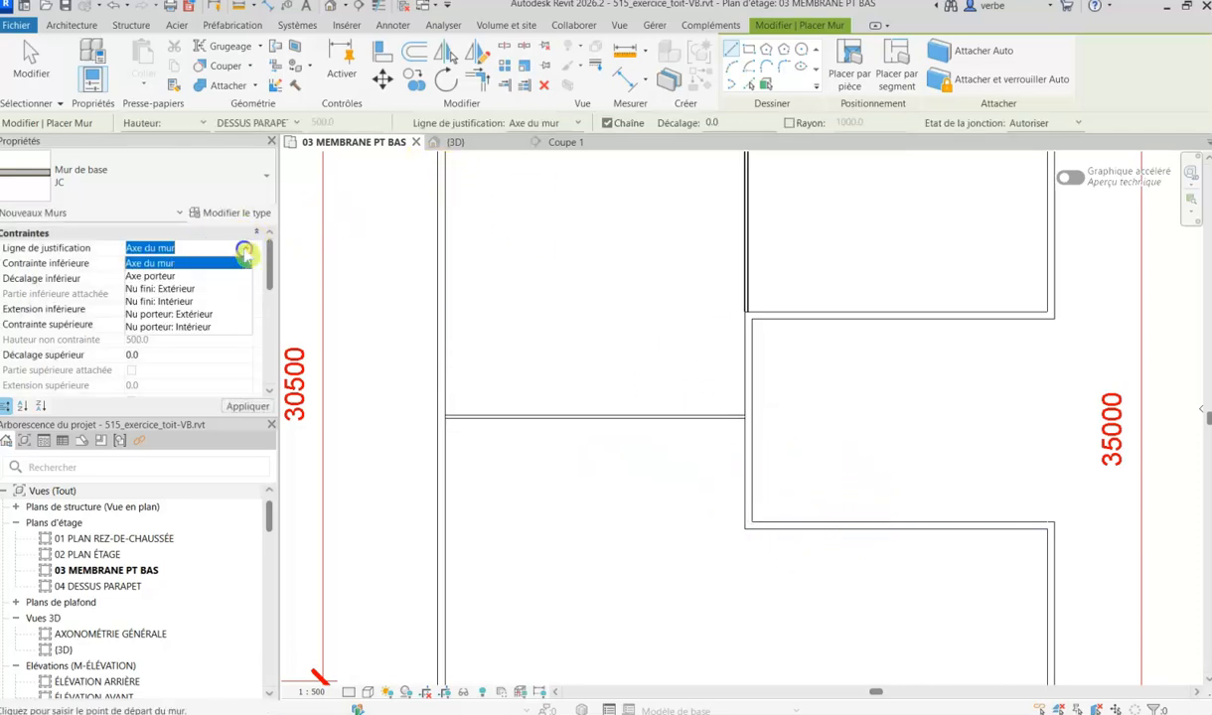
pyautogui.click(171, 288)
pyautogui.scroll(4, 735, 526)
pyautogui.click(730, 514)
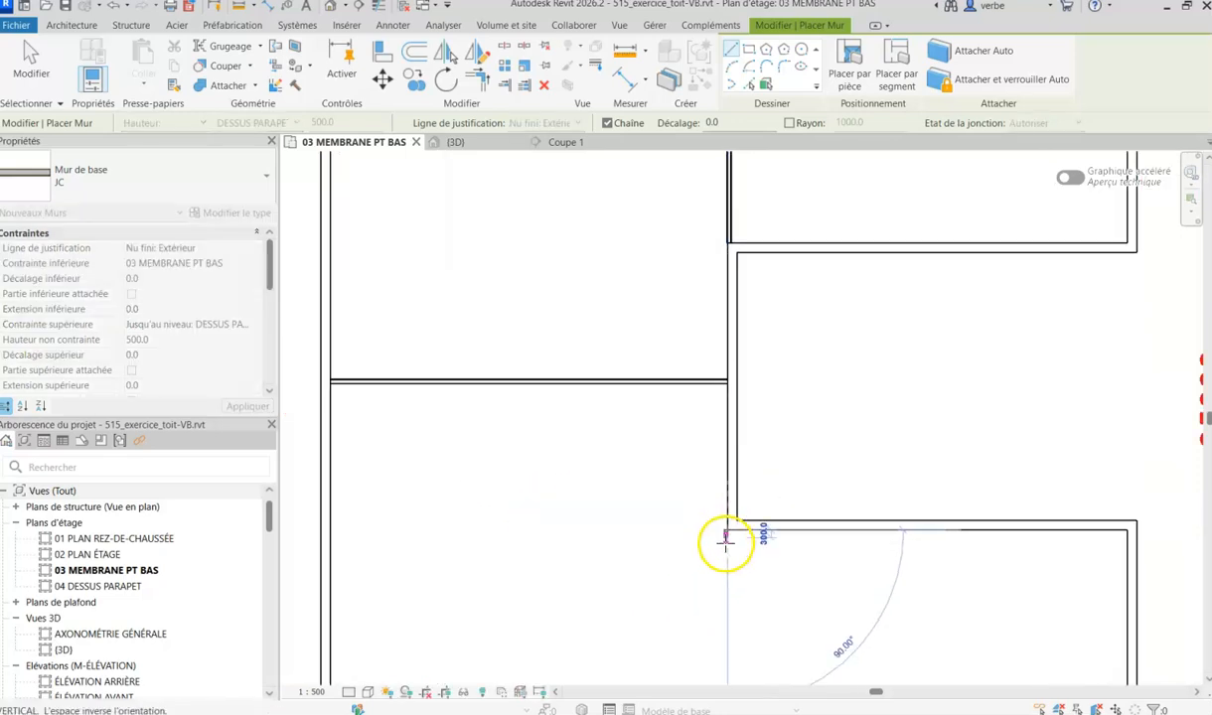
pyautogui.moveTo(725, 541); pyautogui.dragTo(736, 298, button='middle')
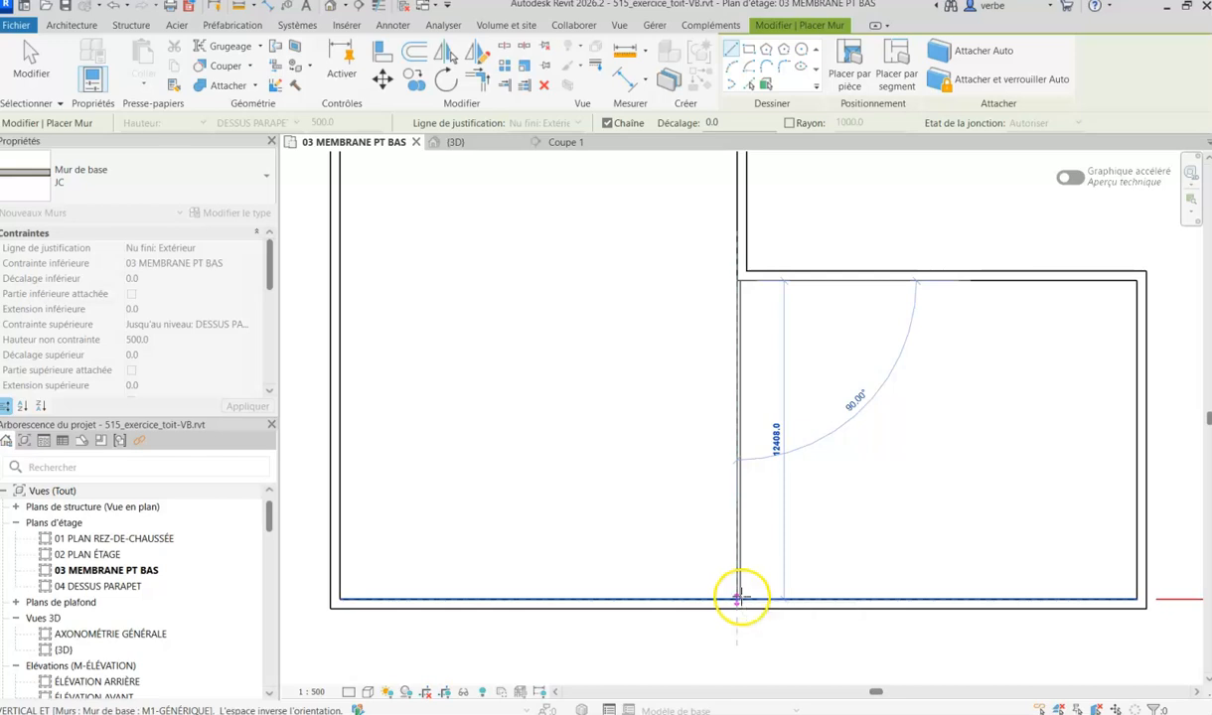
pyautogui.click(739, 597)
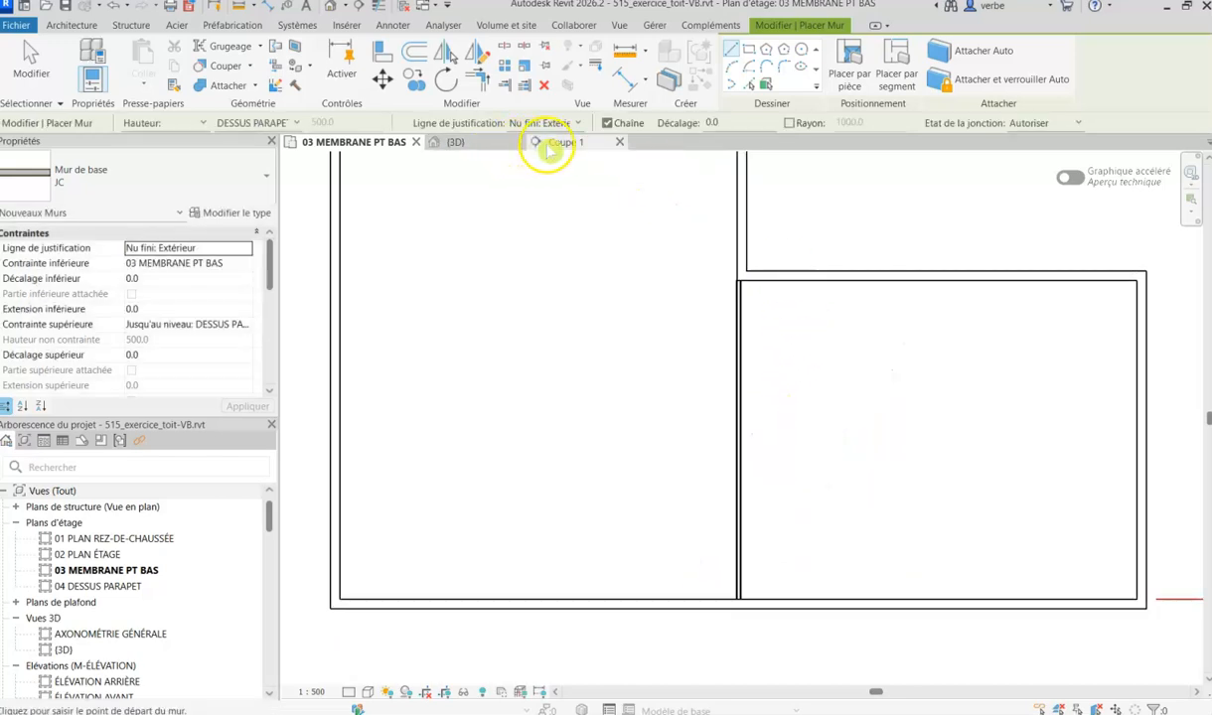
# Examine the JC walls dividing the C-shaped building's roof in the 3D view
pyautogui.click(476, 145)
pyautogui.moveTo(695, 526); pyautogui.dragTo(641, 466, button='middle')
pyautogui.scroll(1, 711, 562)
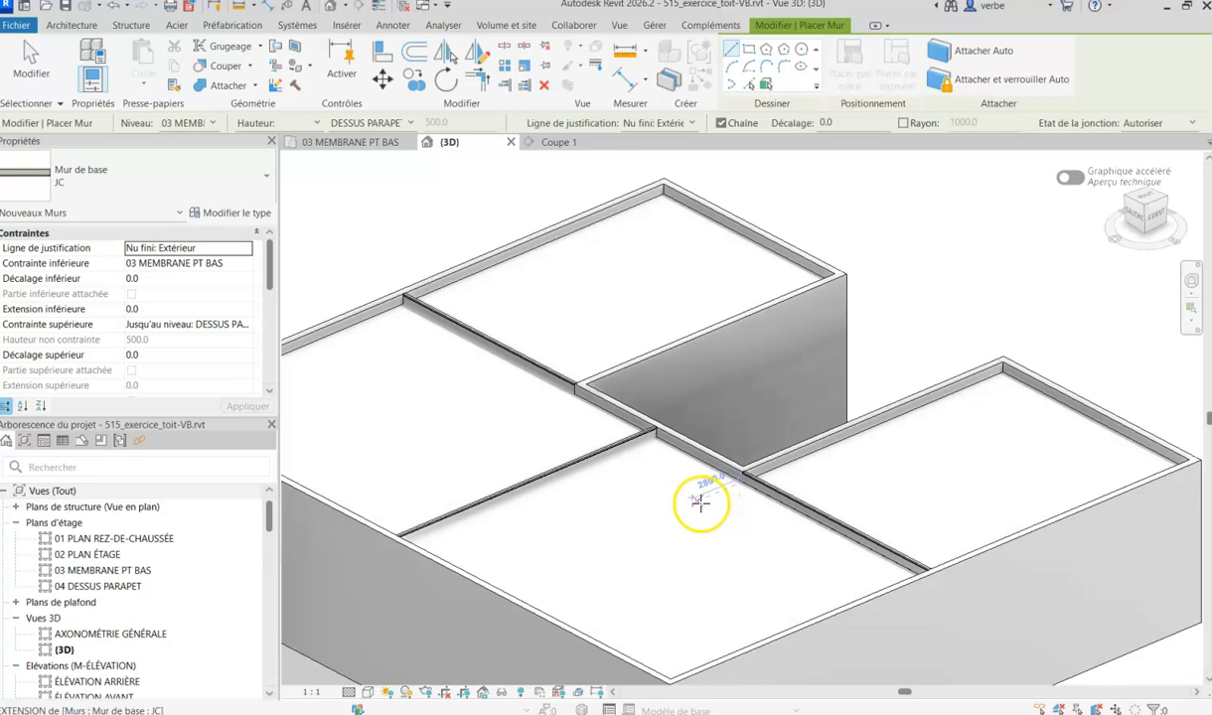
pyautogui.scroll(-1, 699, 504)
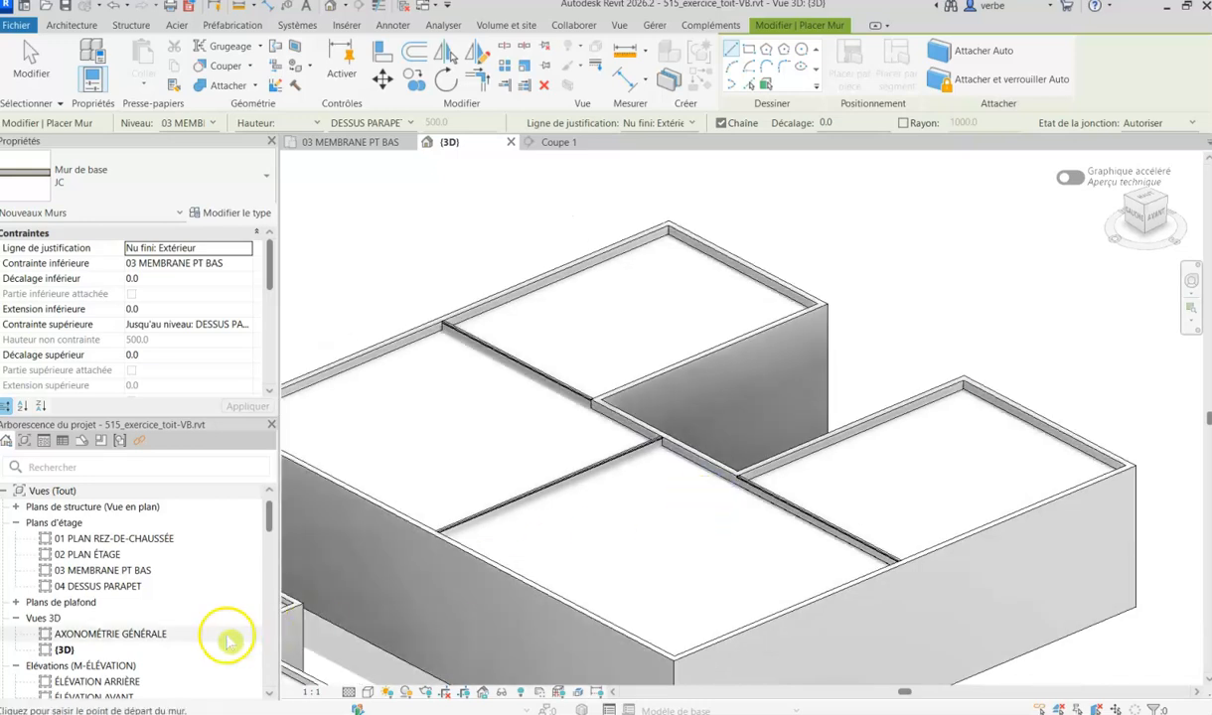